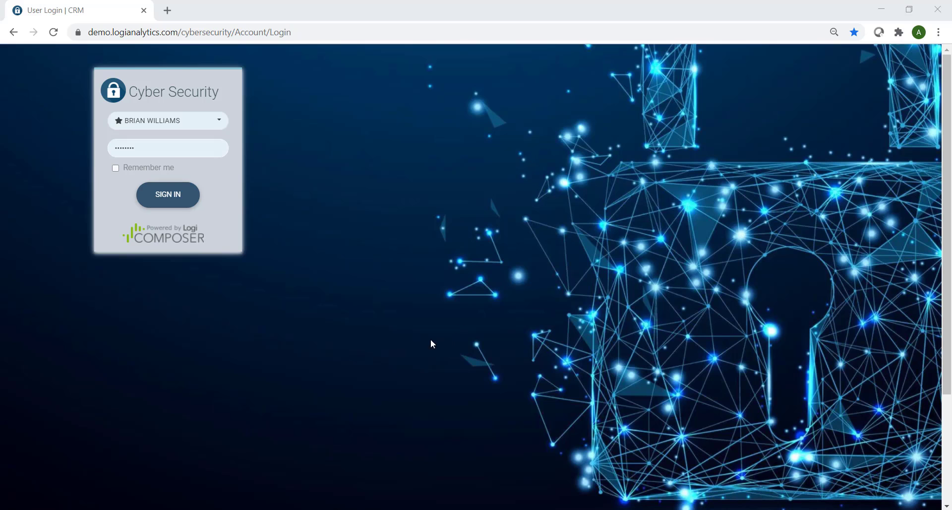
Sign in to the Cyber Security portal and display the trend for the second employee's Blocked segment in Last 30 Days by Employee.
scroll(365, 359, down, 3)
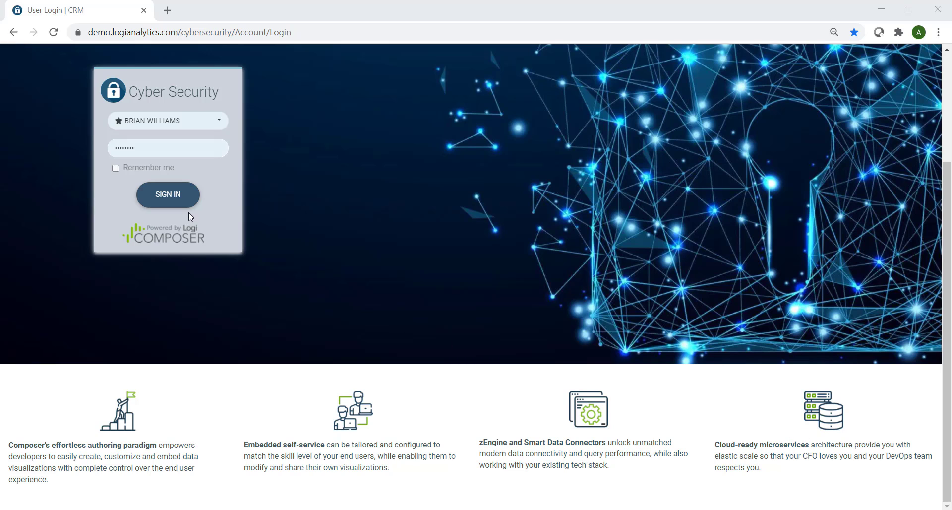
click(170, 196)
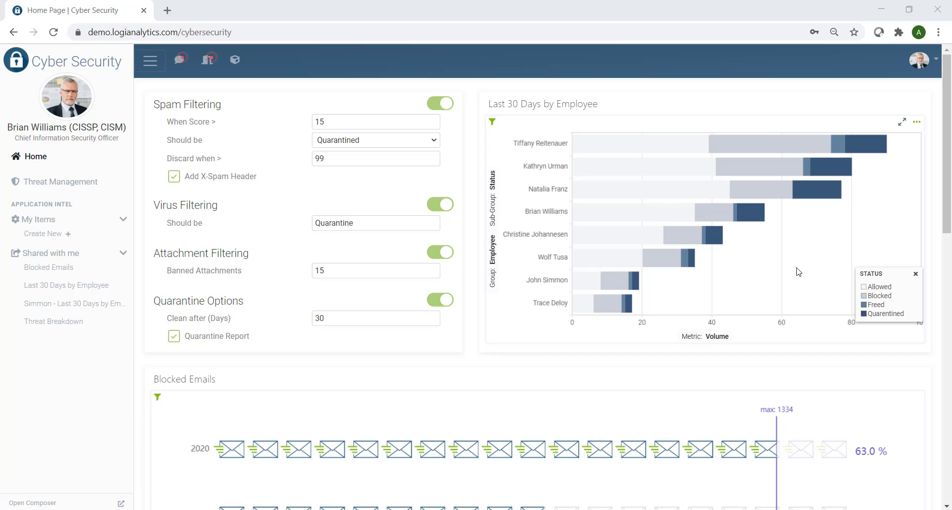
click(779, 167)
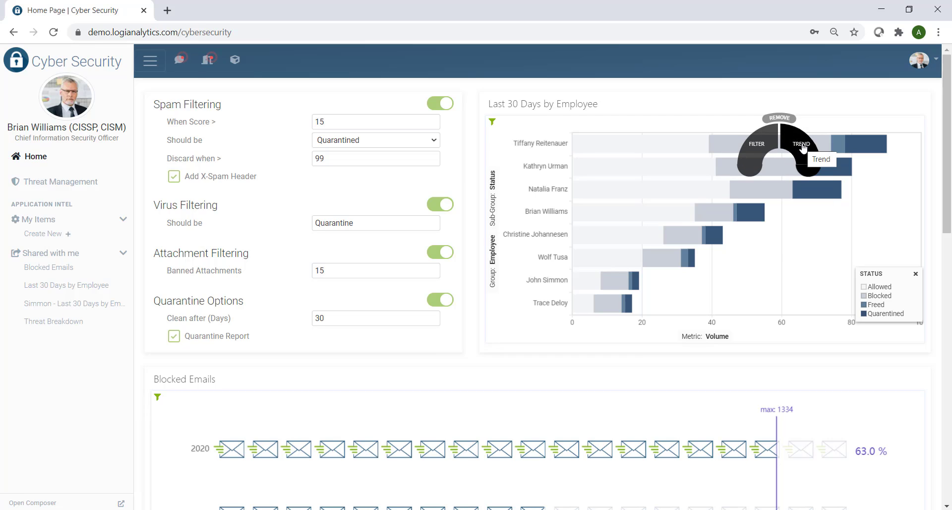
click(797, 155)
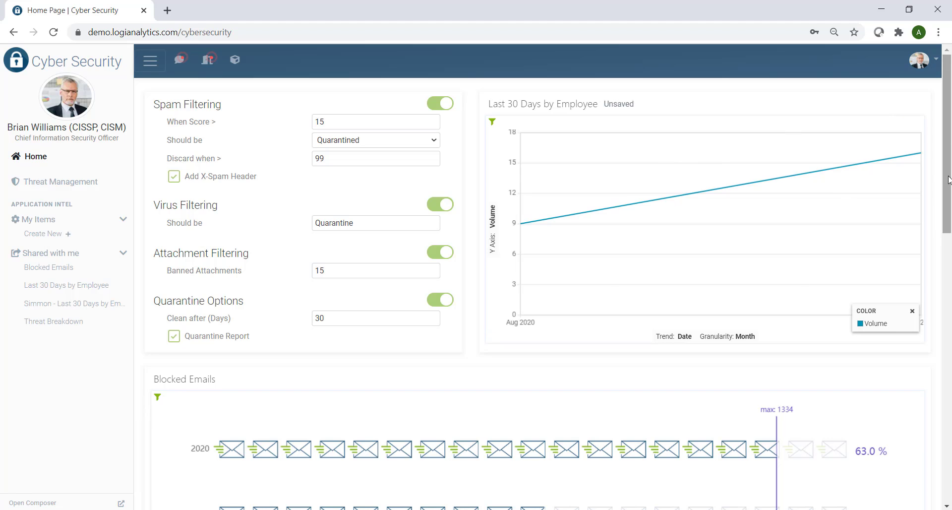
Examine the yearly volumes for 2019 and 2020 in the Blocked Emails chart and review its row-level filters.
drag(946, 188, 941, 282)
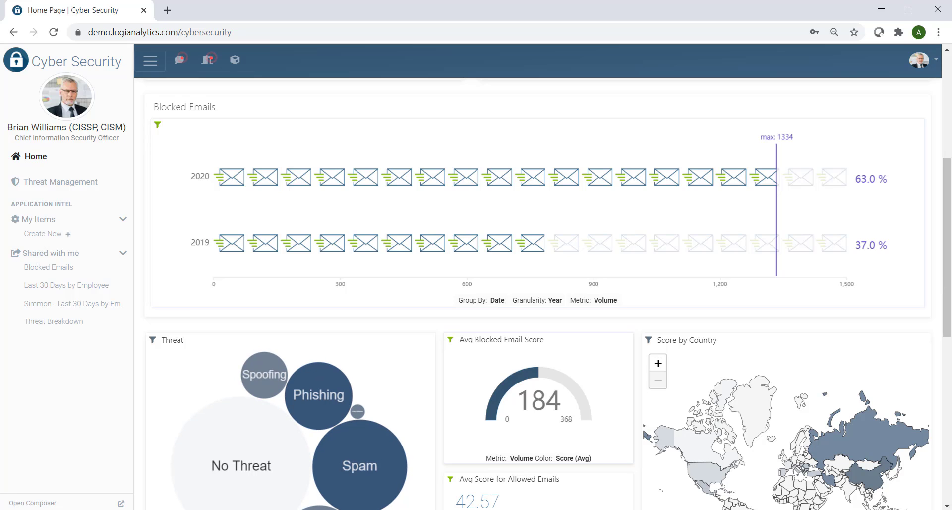
mouse_move(665, 236)
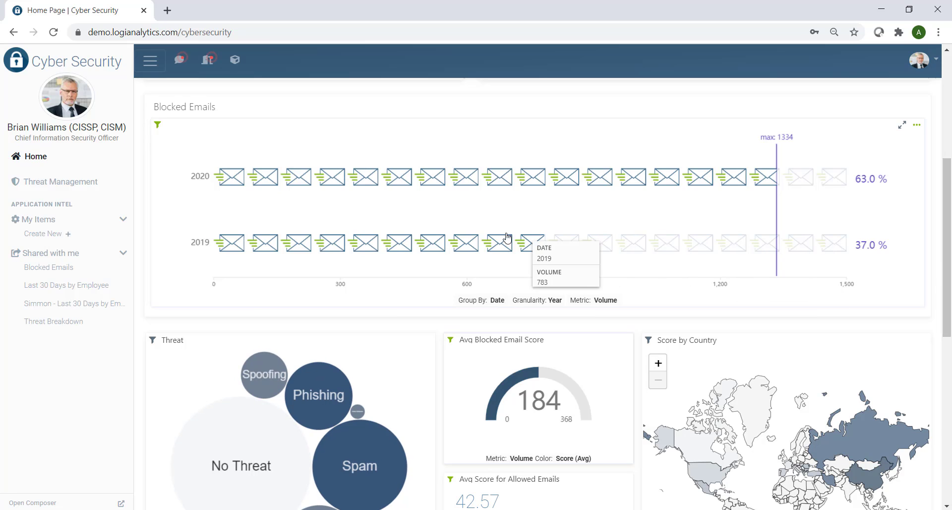
mouse_move(564, 177)
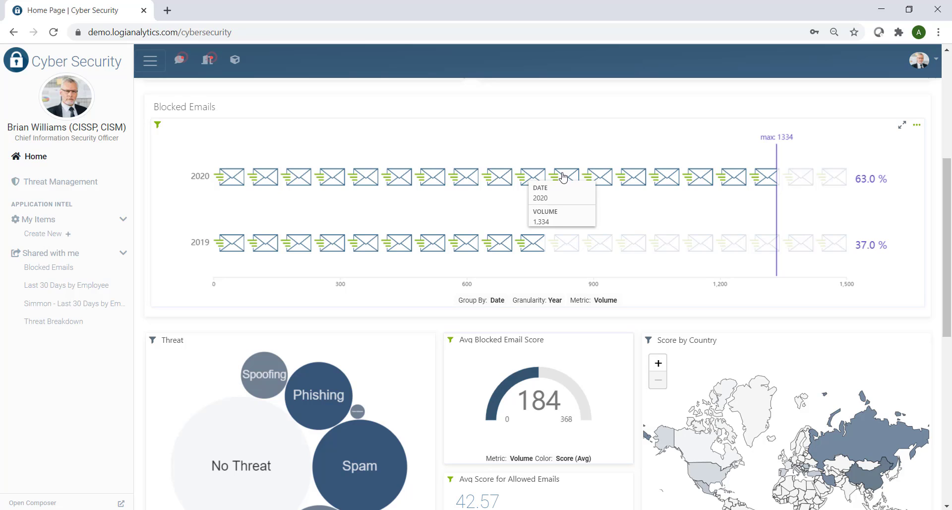
click(157, 125)
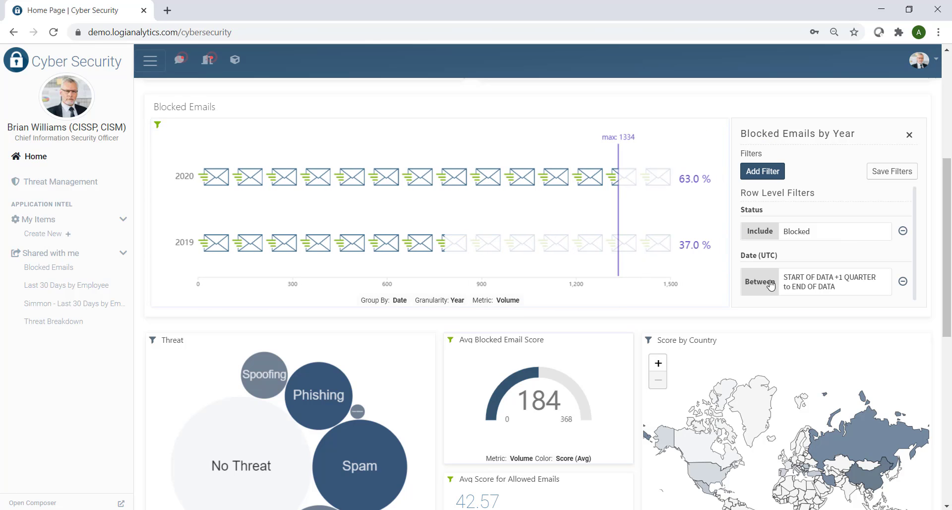
click(911, 136)
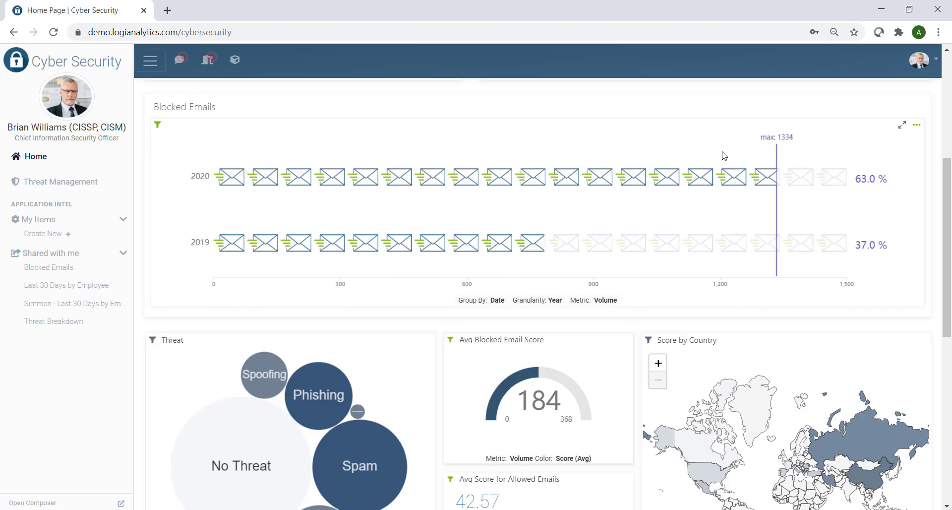
View the detail records behind the 2020 row of the Blocked Emails chart and close them.
click(471, 182)
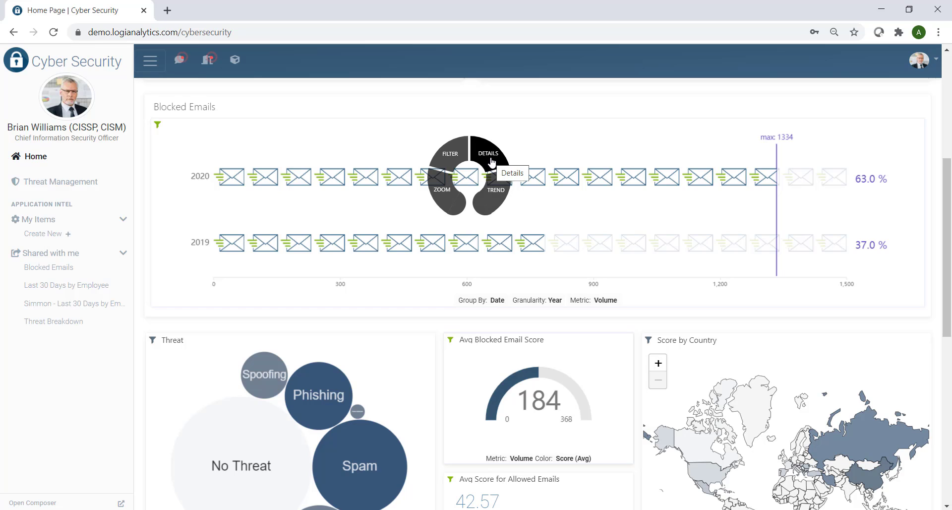
click(491, 161)
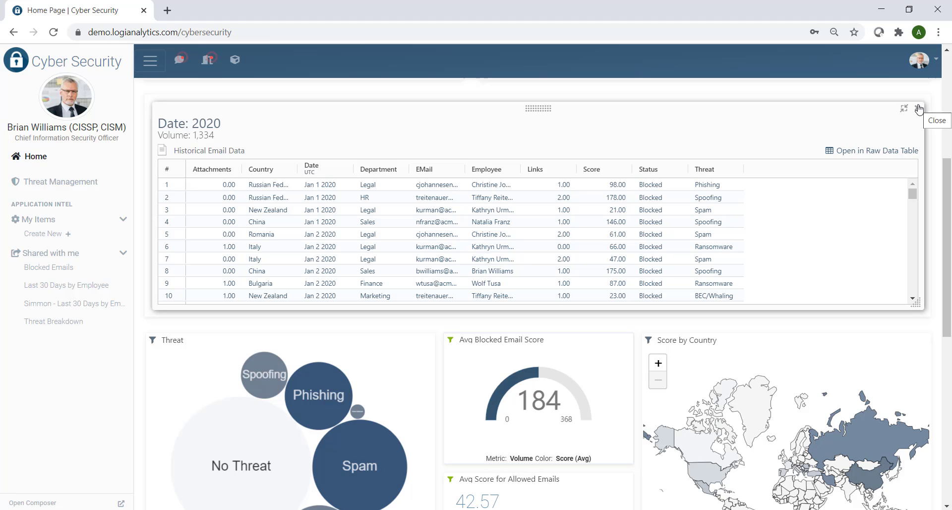
click(919, 109)
Filter all the listed visuals by the Spoofing bubble of the Threat chart.
scroll(943, 224, down, 2)
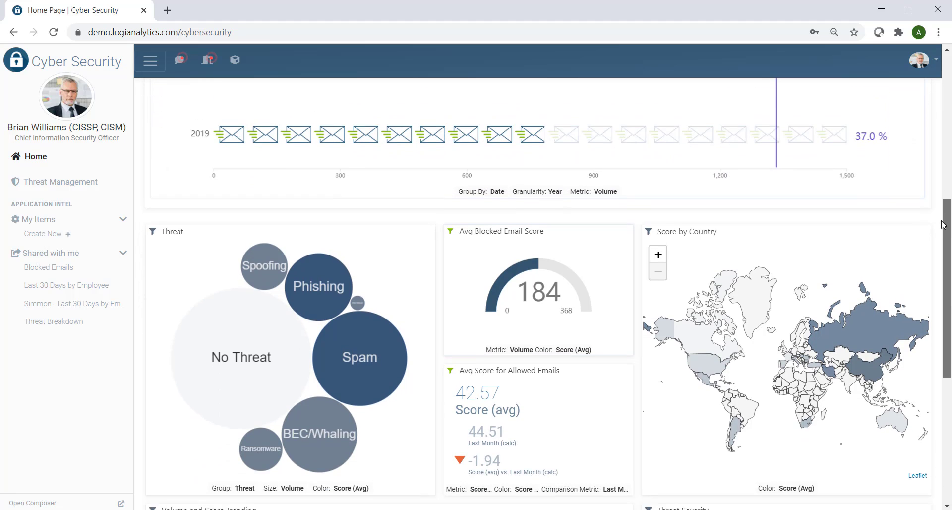
scroll(944, 224, down, 3)
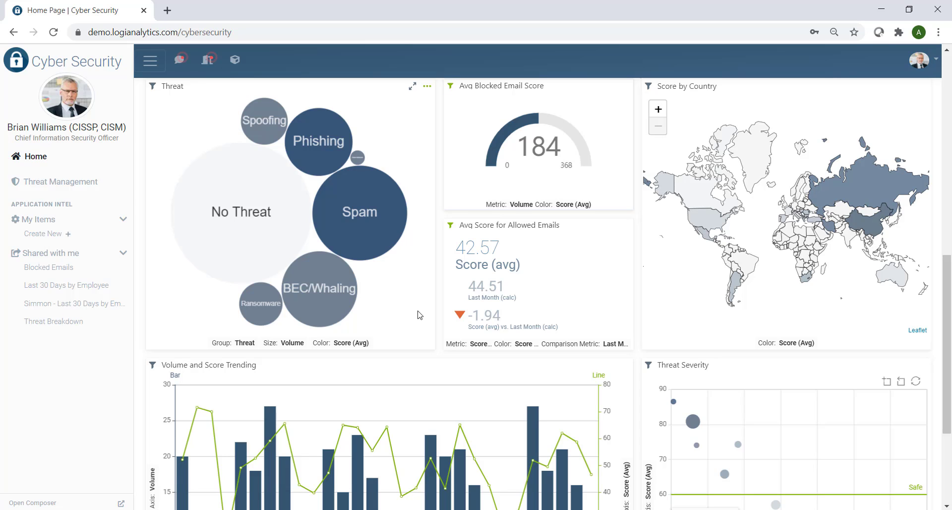
click(268, 122)
click(252, 98)
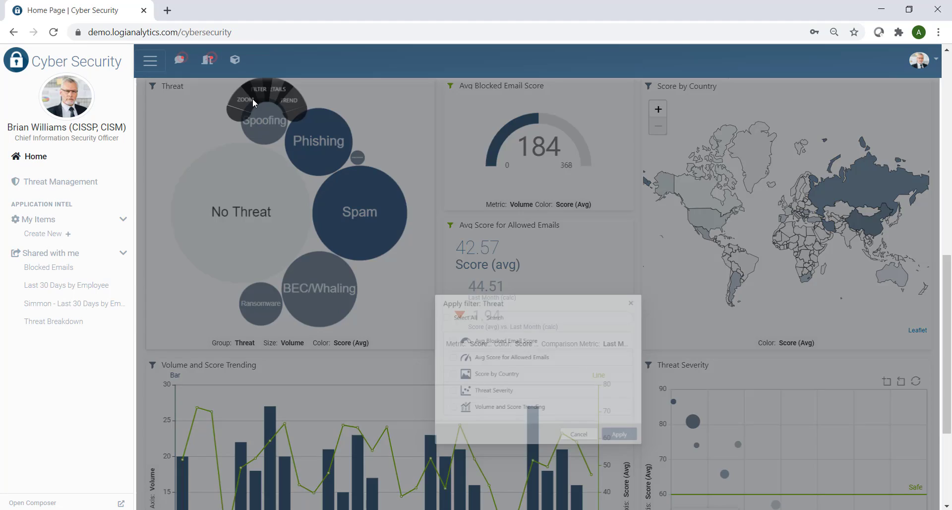
click(414, 299)
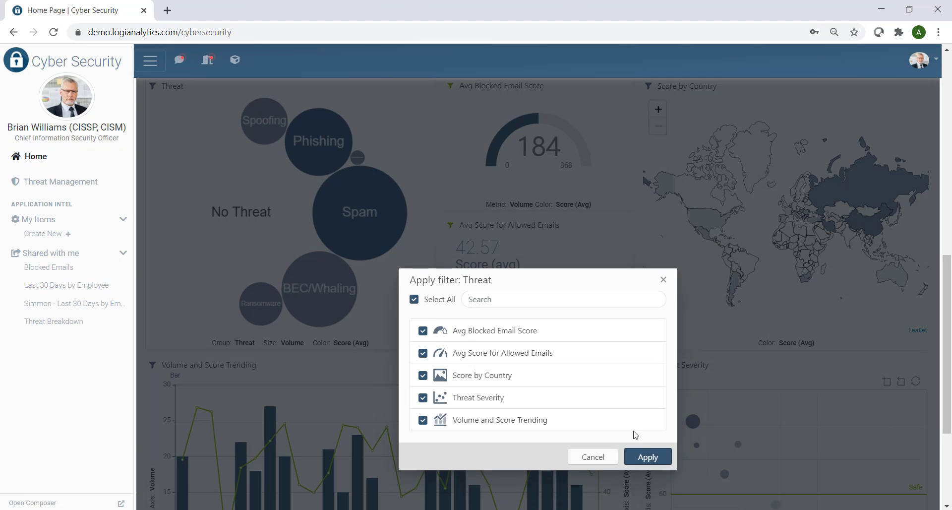
click(647, 457)
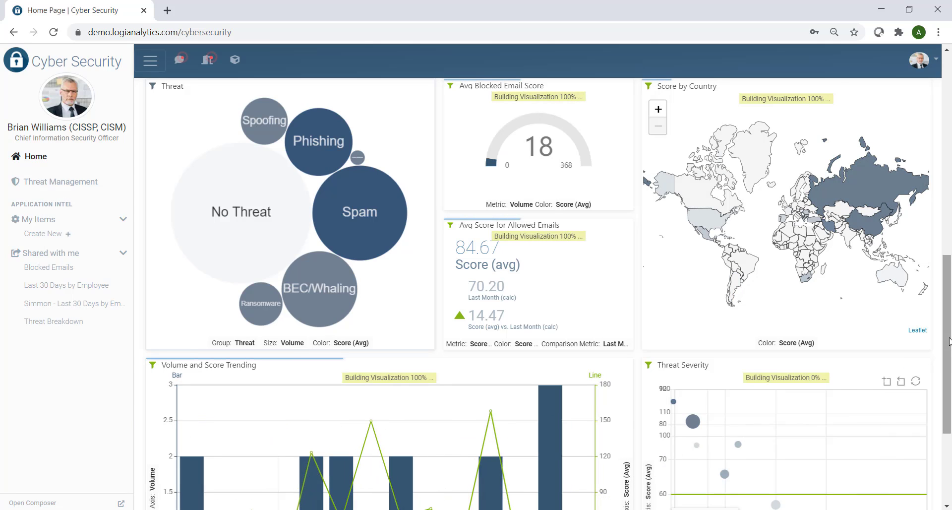
Review the filtered trending and severity charts, and close the legend of the Threat Severity chart.
drag(949, 342, 941, 388)
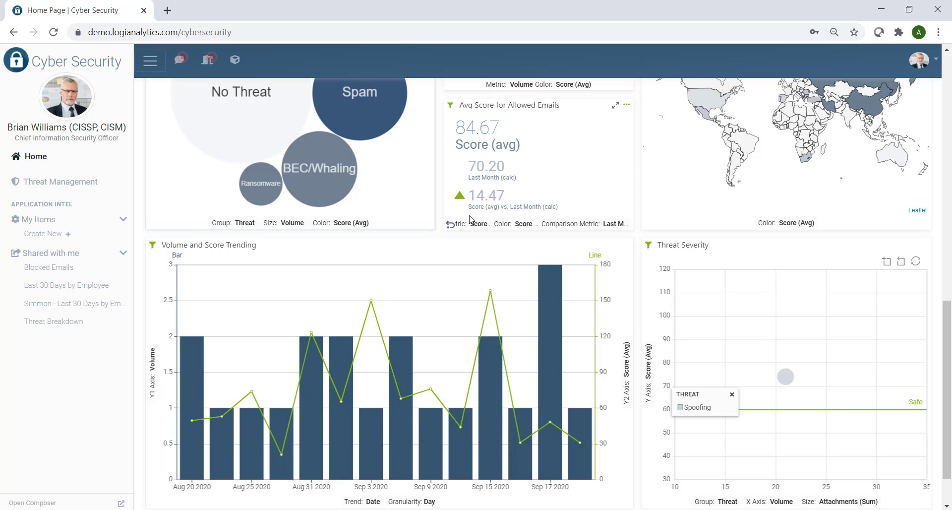
drag(949, 326, 948, 351)
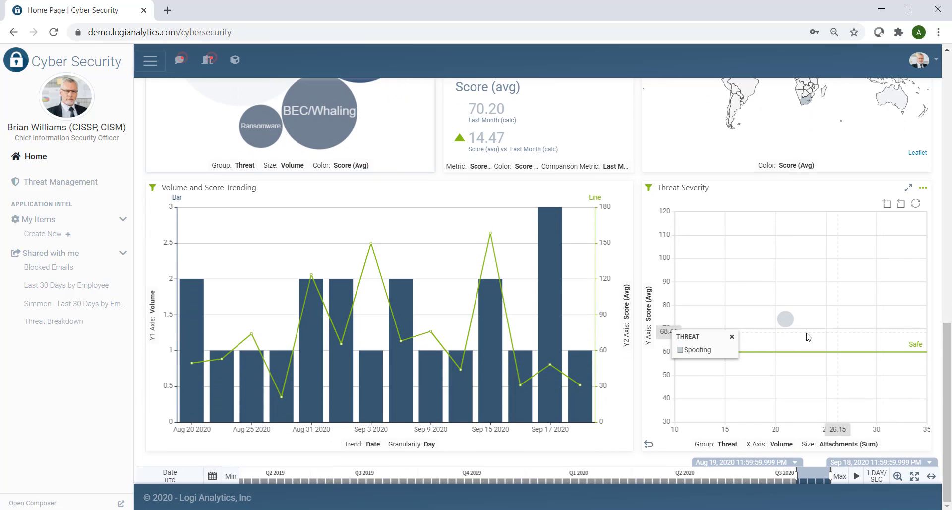
click(732, 336)
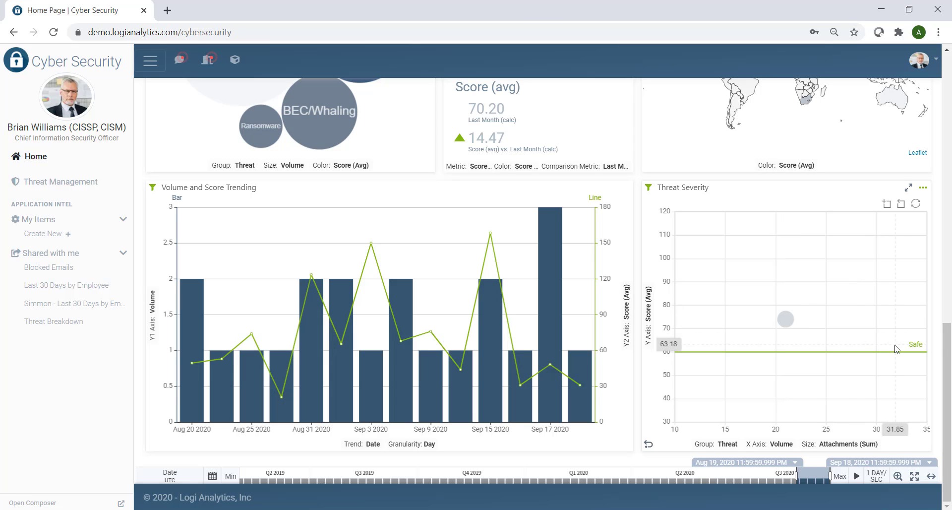
Open the Threat Management page and restrict its visuals to Spoofing threats.
click(58, 183)
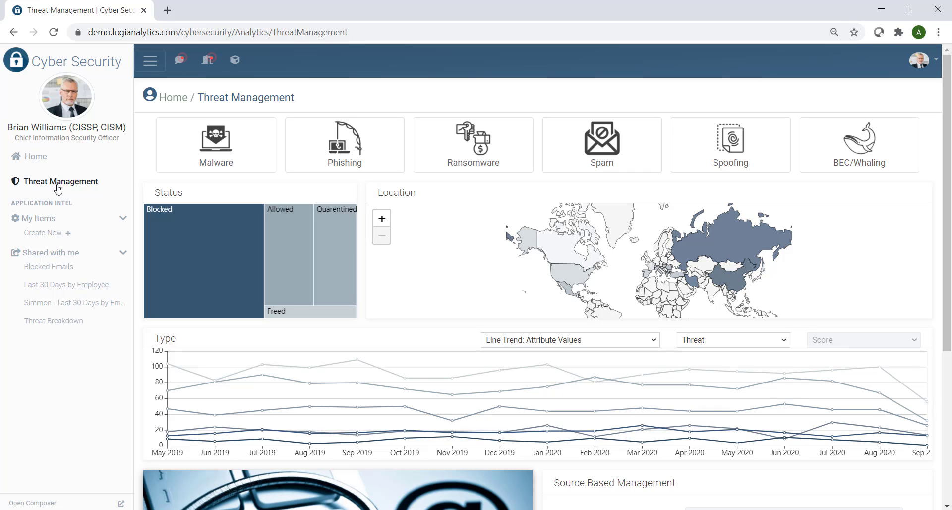
click(234, 60)
click(742, 147)
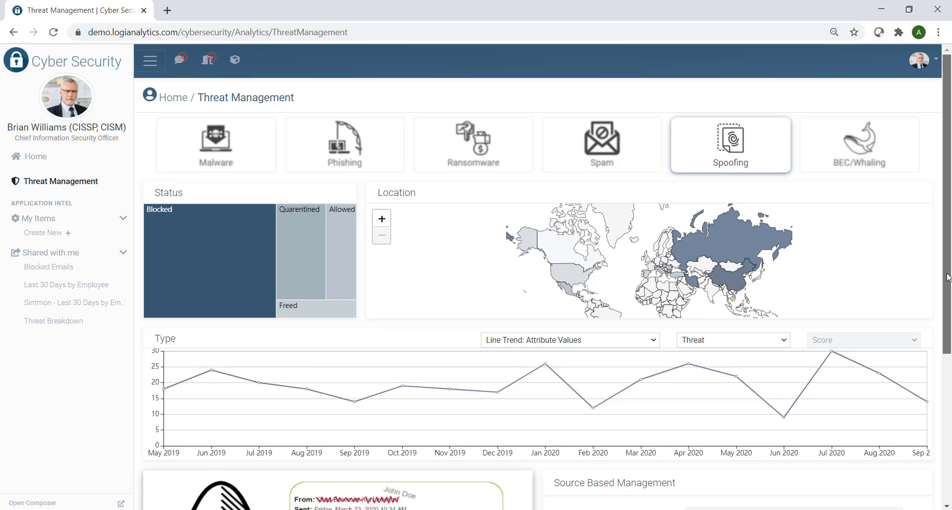
Use the Location map to set the Source Country in Source Based Management to Russia, and finally to China.
scroll(941, 337, down, 3)
scroll(940, 337, down, 2)
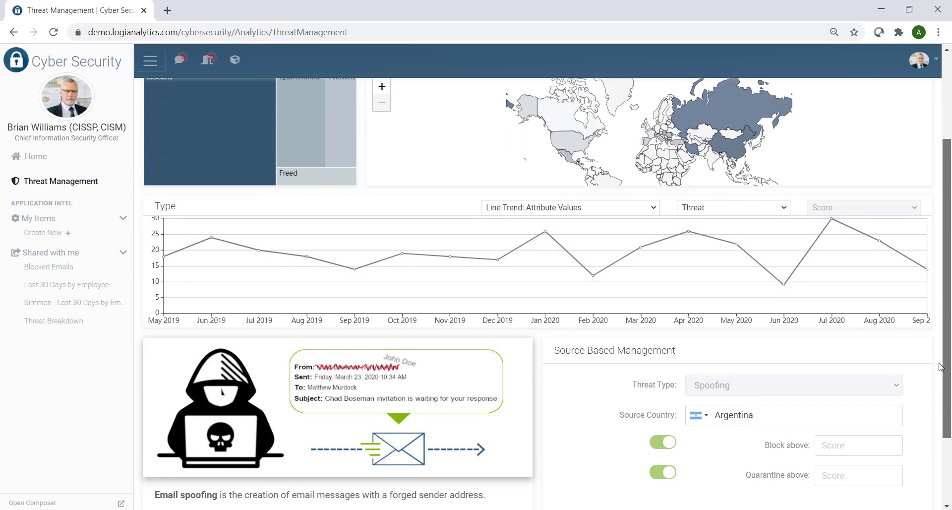
mouse_move(728, 107)
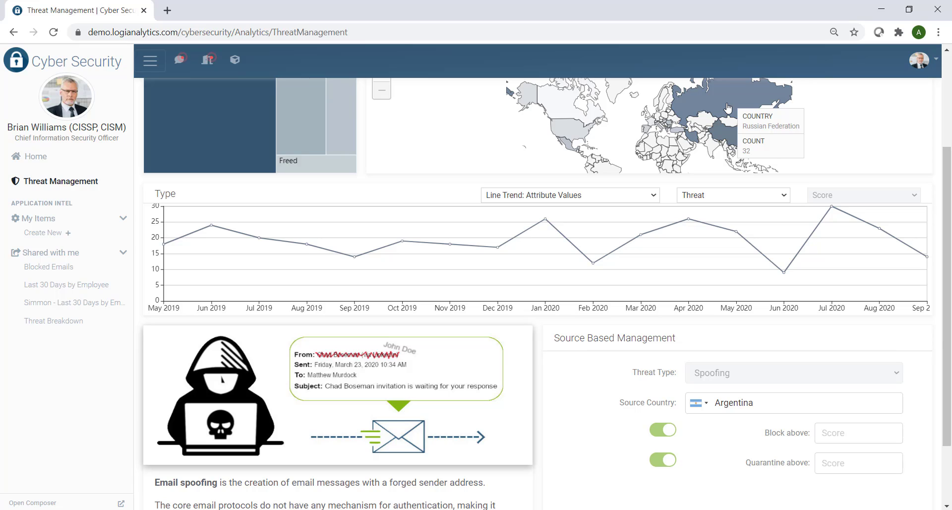
click(728, 108)
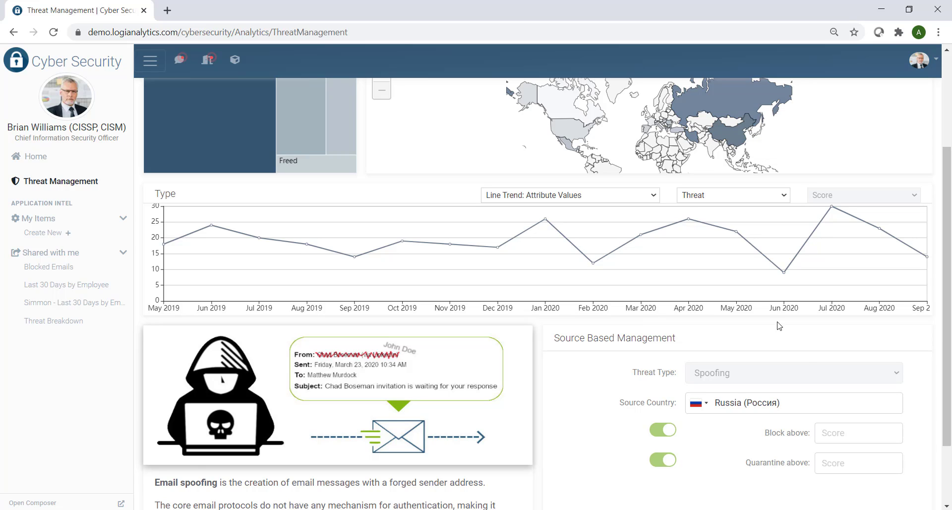
click(738, 142)
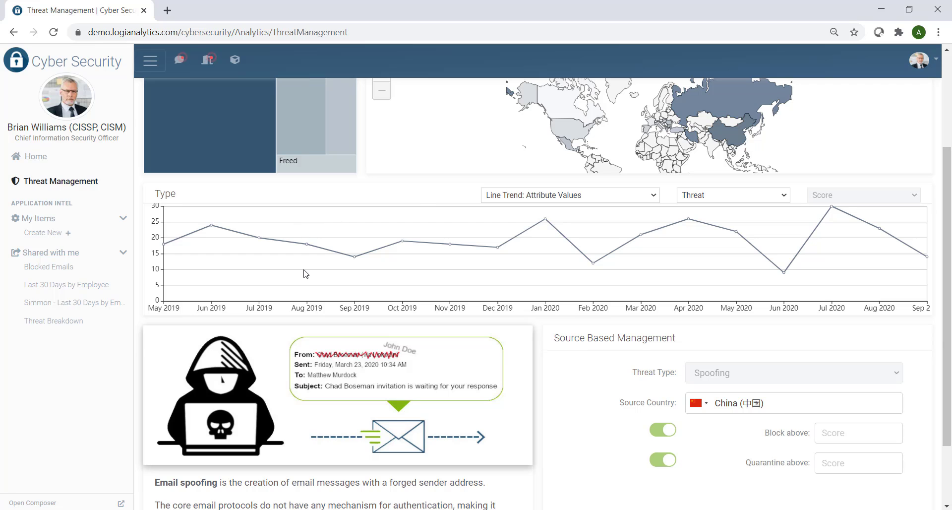
Return to the home page, log out, and sign in again as the European manager.
click(57, 158)
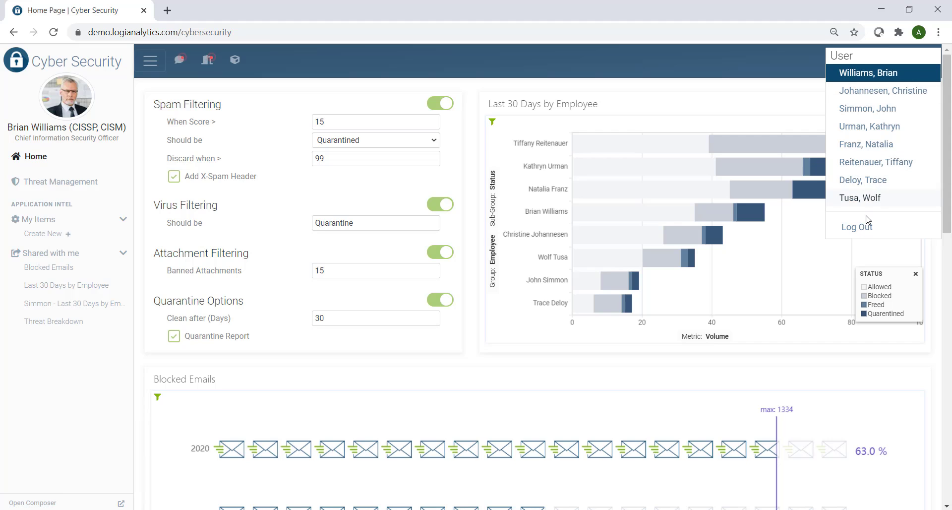
click(869, 228)
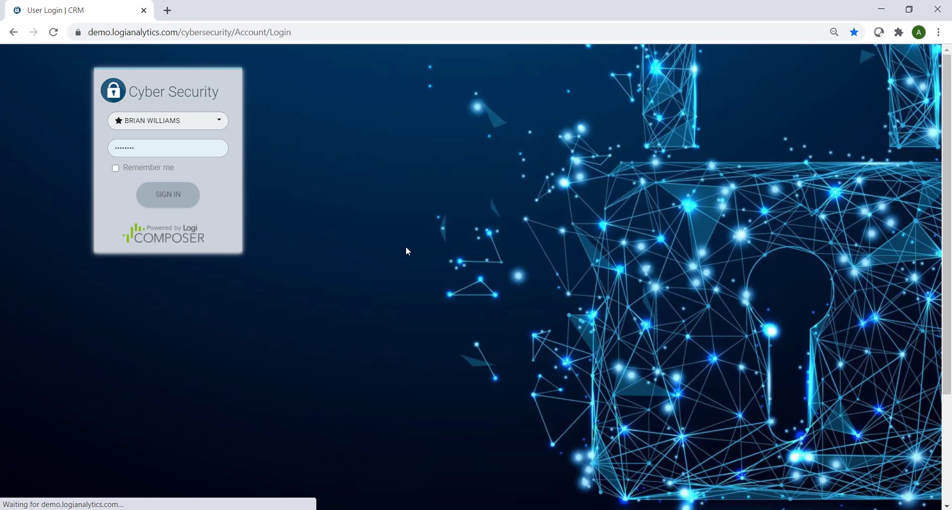
click(220, 121)
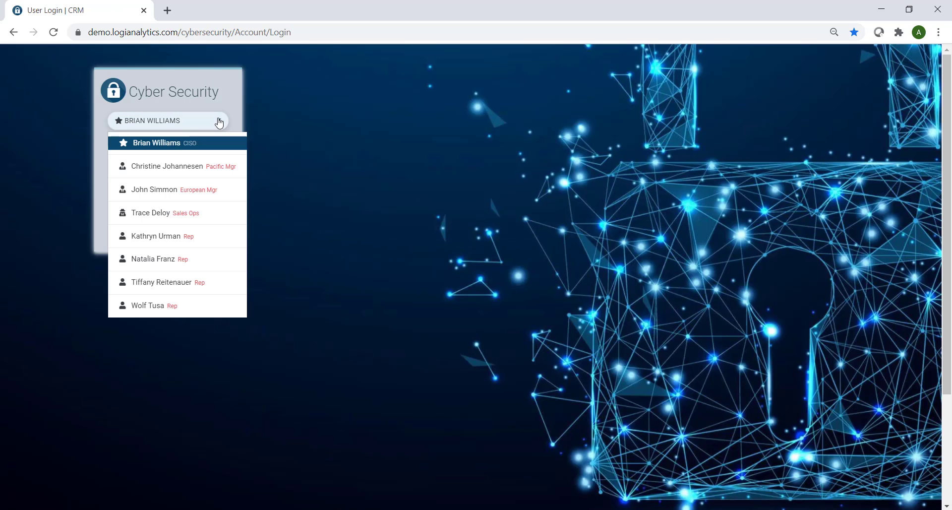
click(181, 189)
click(178, 199)
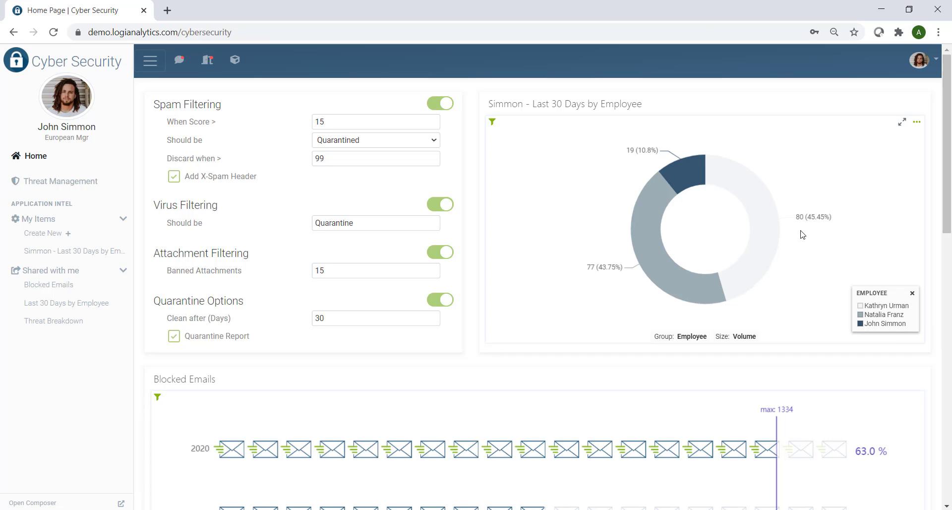
Check which drill options the smallest slice of the employee donut chart offers, and dismiss them.
click(697, 181)
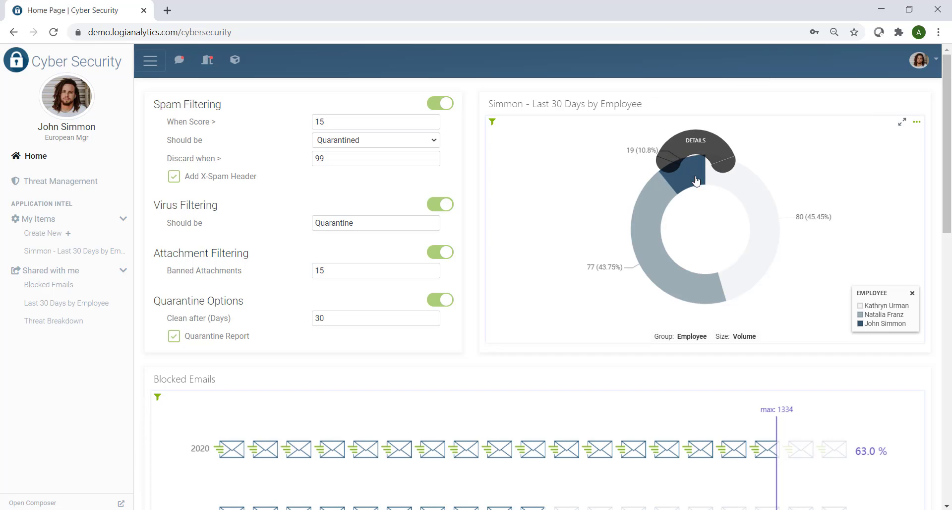
click(854, 193)
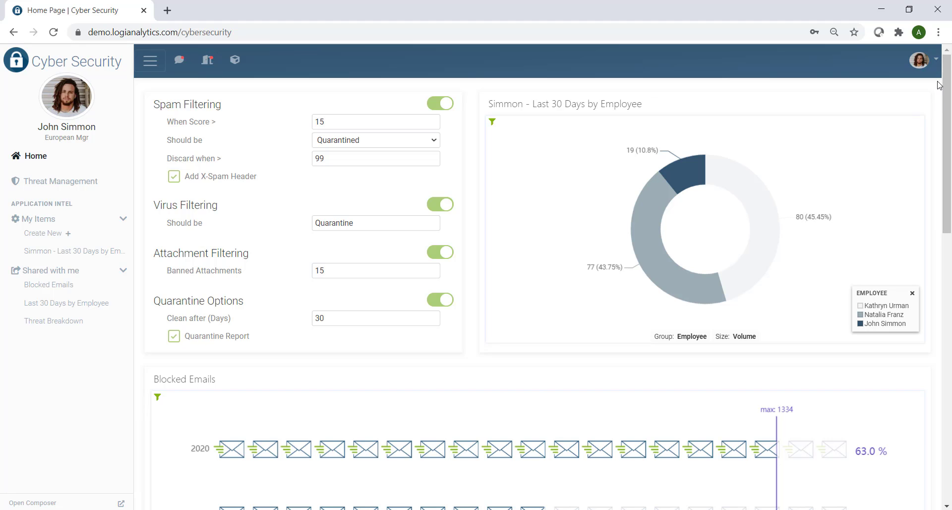
Log out of the Cyber Security portal and log in to Logi Composer as admin.
click(935, 62)
click(887, 228)
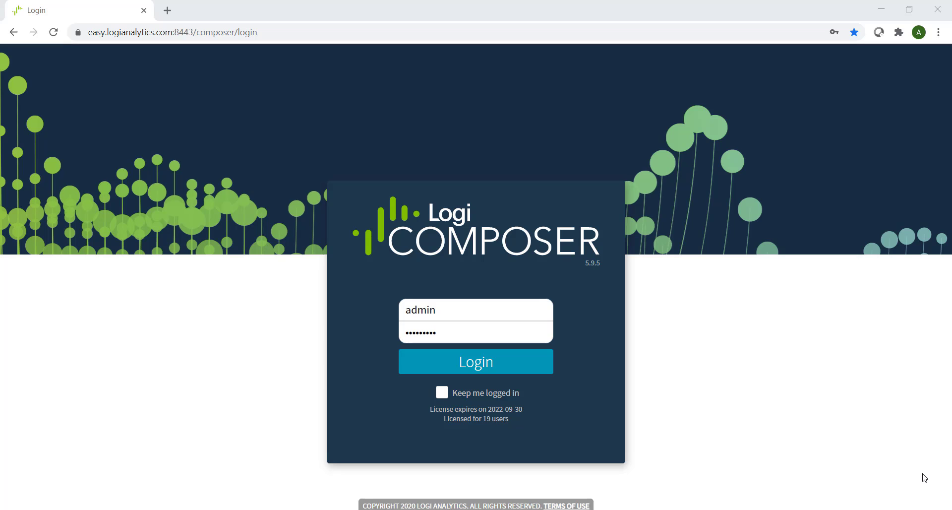
click(513, 366)
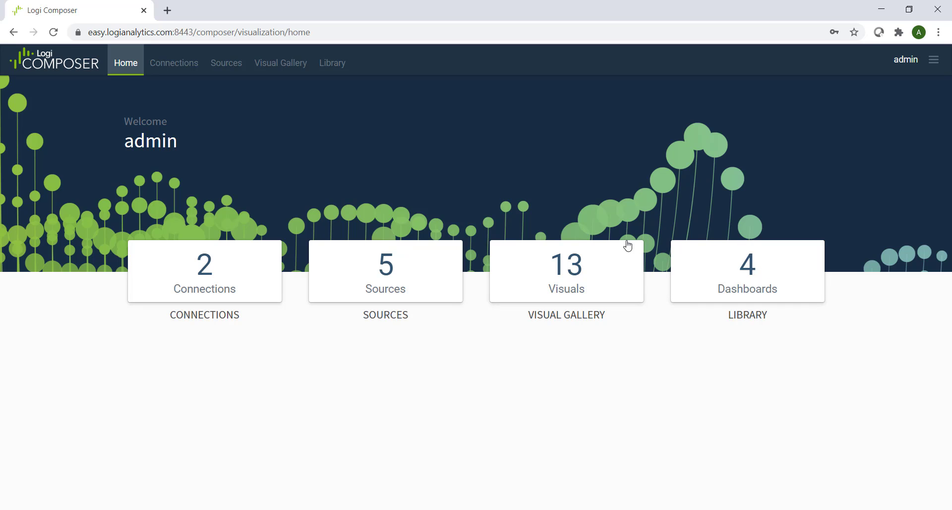
View the Connections list followed by the Sources list in Logi Composer.
click(242, 265)
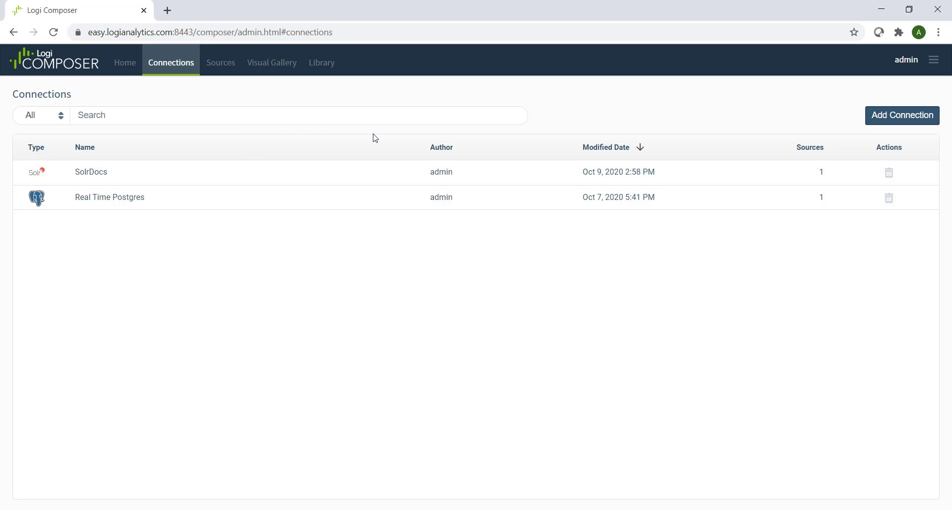
click(217, 63)
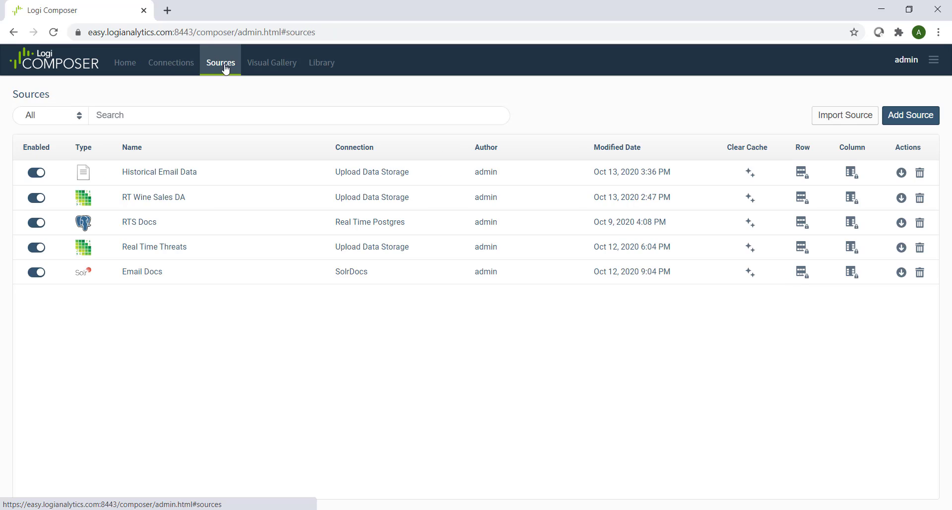
Add a new Upload API source and name it "ACR - RTS".
click(900, 119)
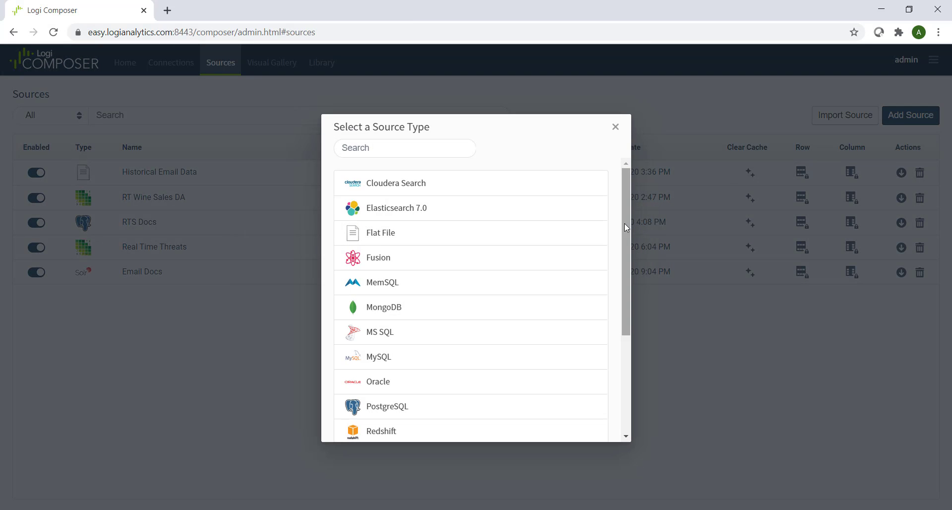
drag(624, 223, 626, 319)
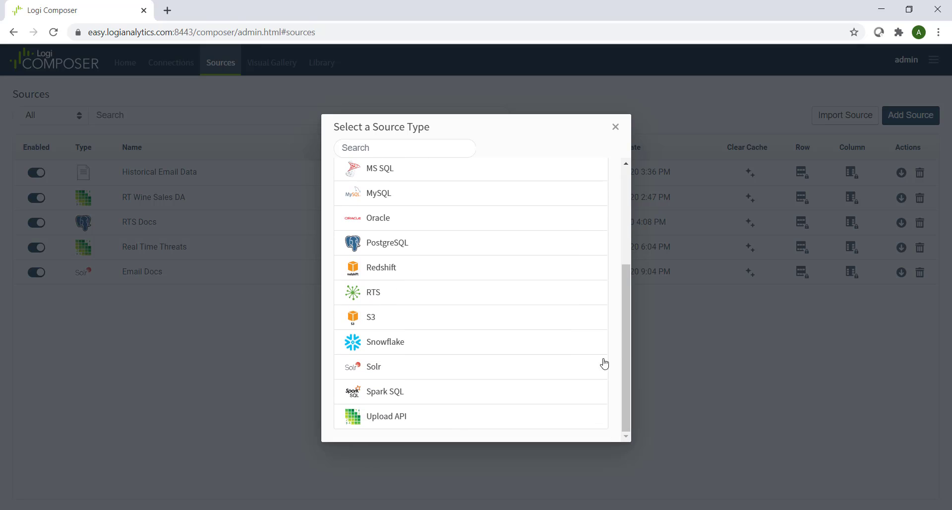
click(453, 416)
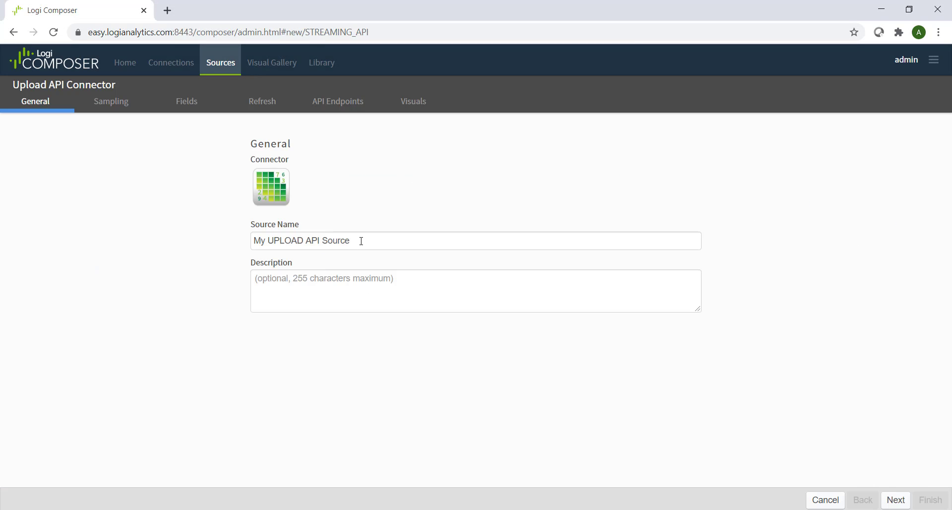
drag(362, 240, 166, 240)
text(AC)
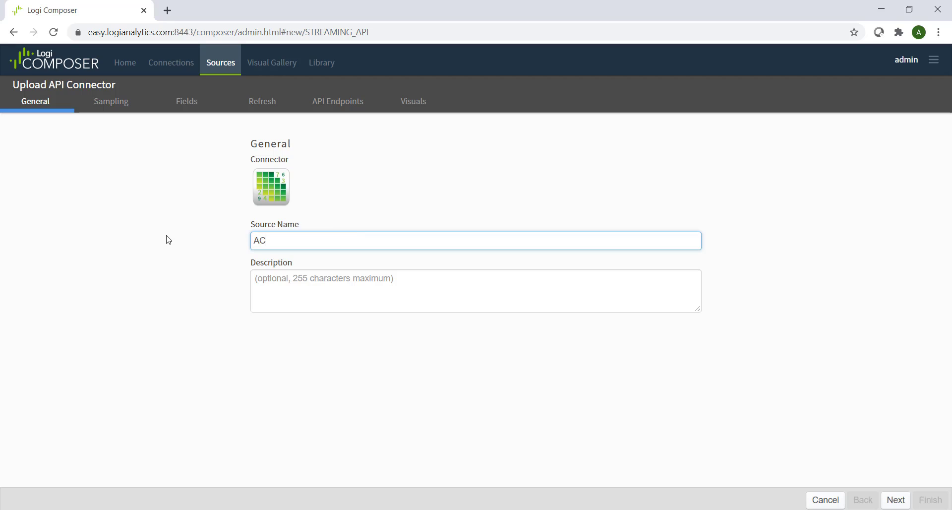
text(R - RTS)
click(898, 503)
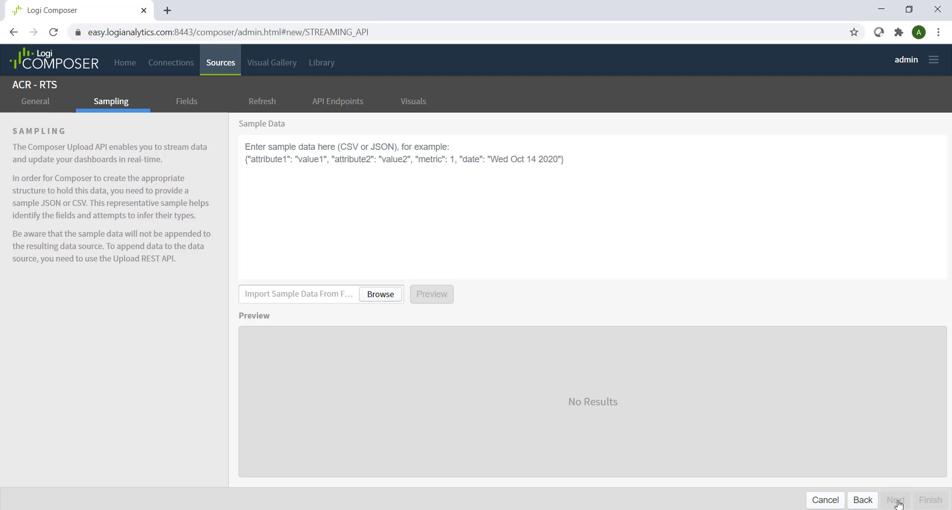
Import the sample data from "uploadSample - security.json", preview it, and accept it for the source.
click(388, 294)
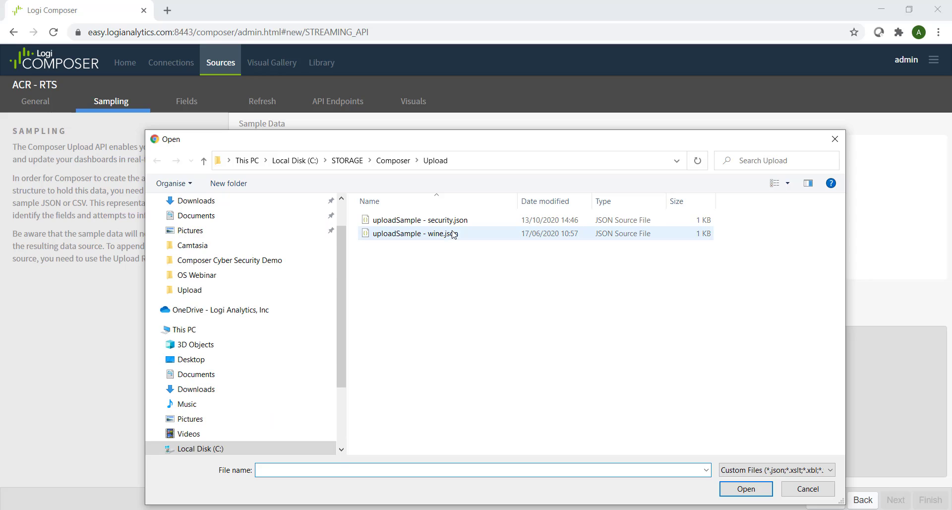
click(455, 221)
click(745, 489)
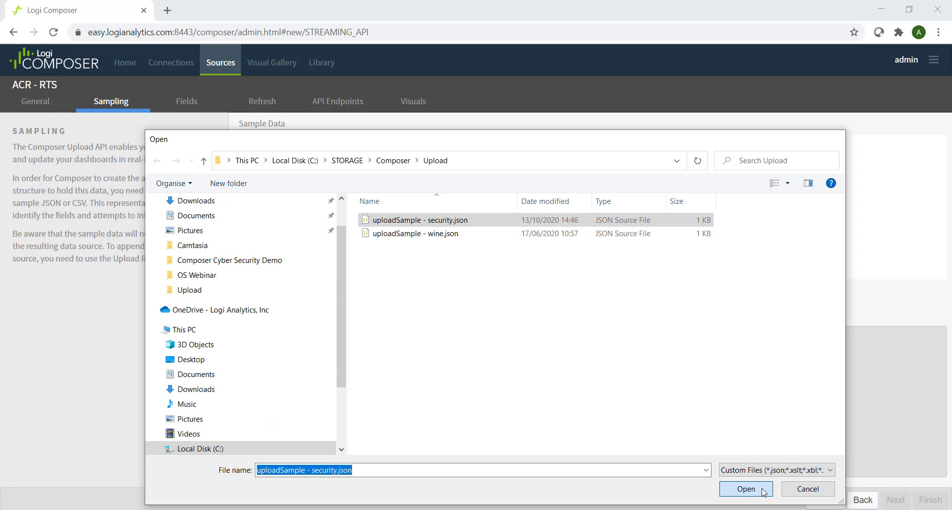
click(440, 300)
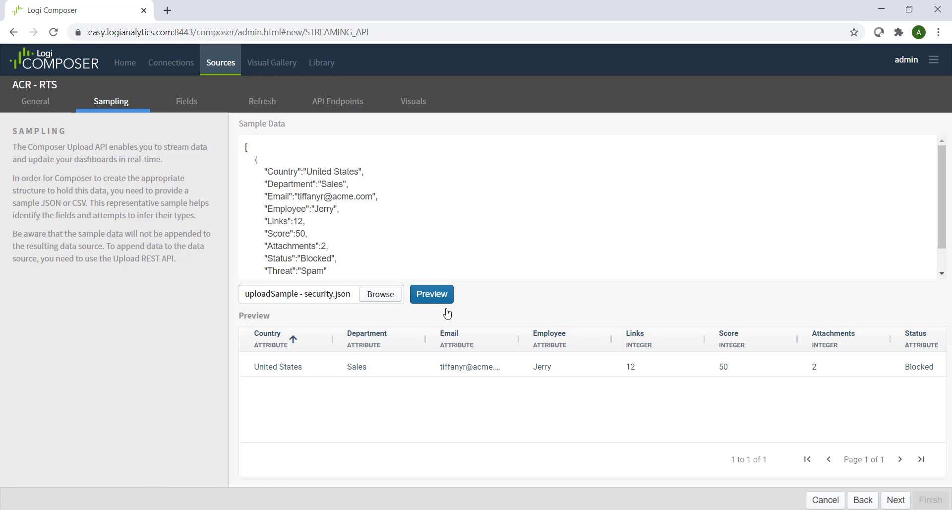
click(896, 500)
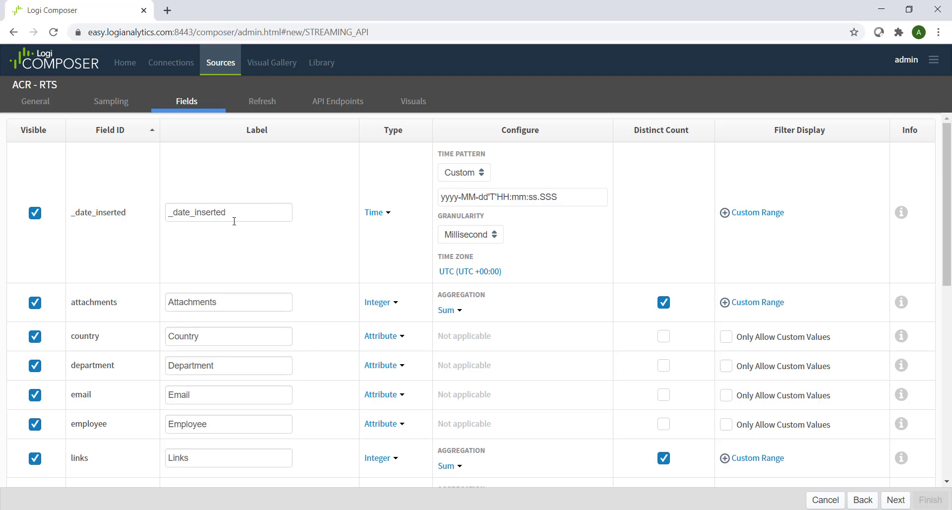
Label the _date_inserted field "Date", set its granularity to Second, and continue to the visuals settings.
drag(243, 213, 74, 224)
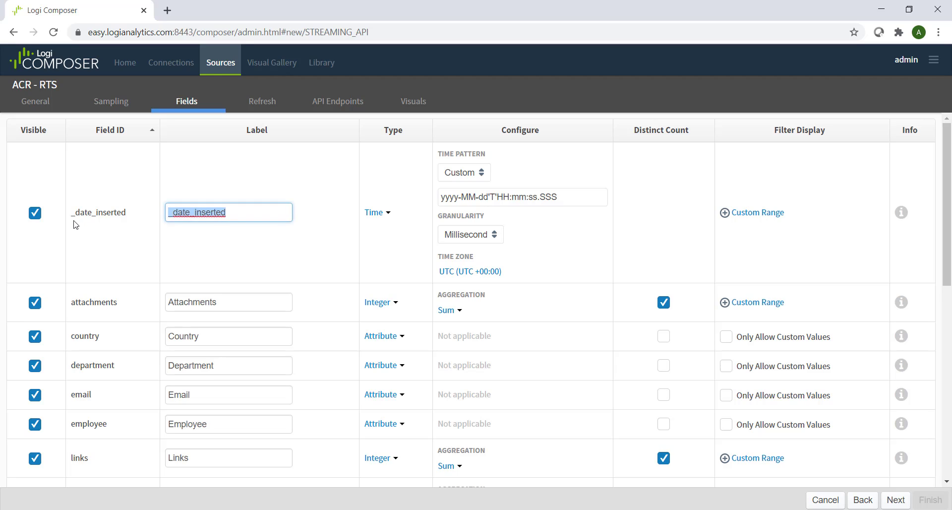
text(Date)
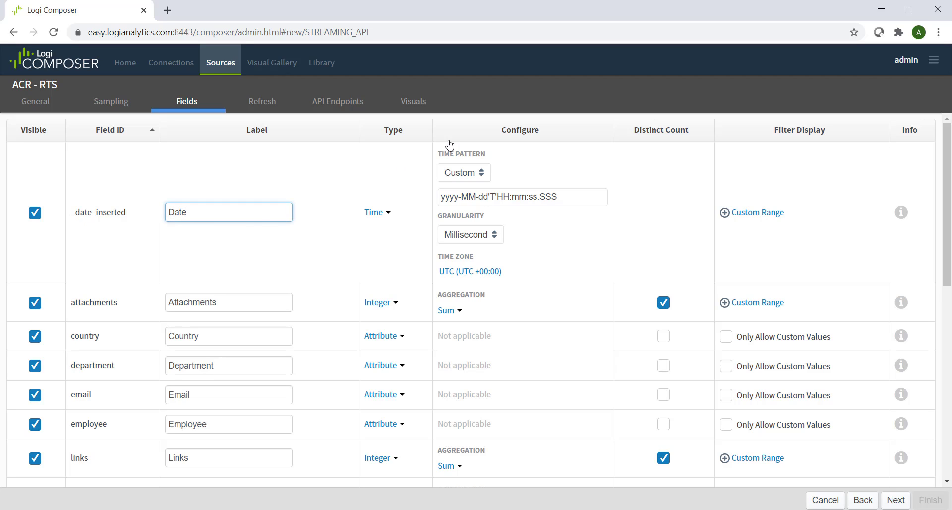
click(489, 241)
click(488, 260)
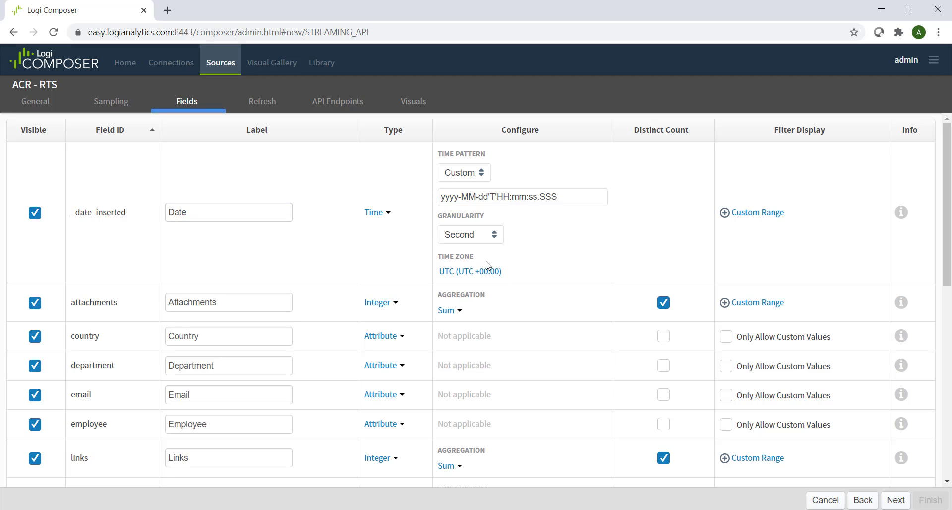
drag(941, 264, 950, 286)
scroll(796, 364, down, 8)
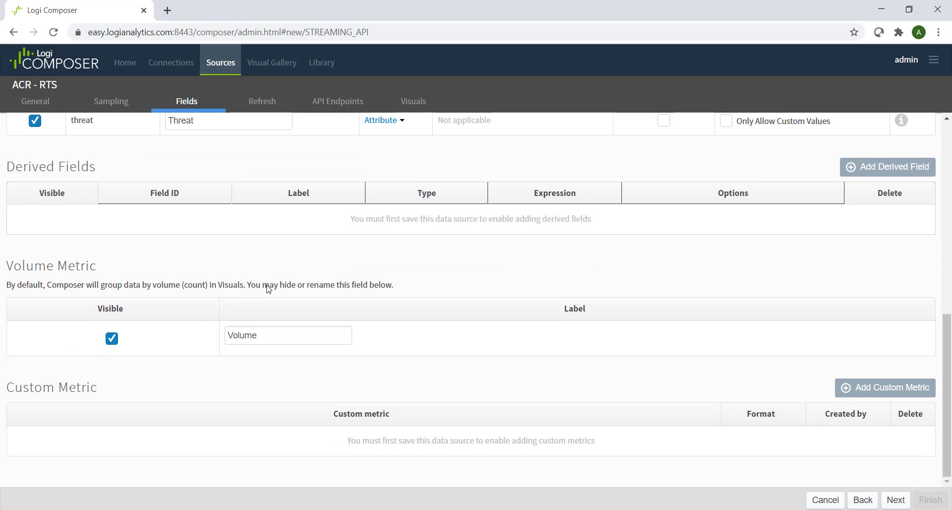
click(896, 500)
click(898, 503)
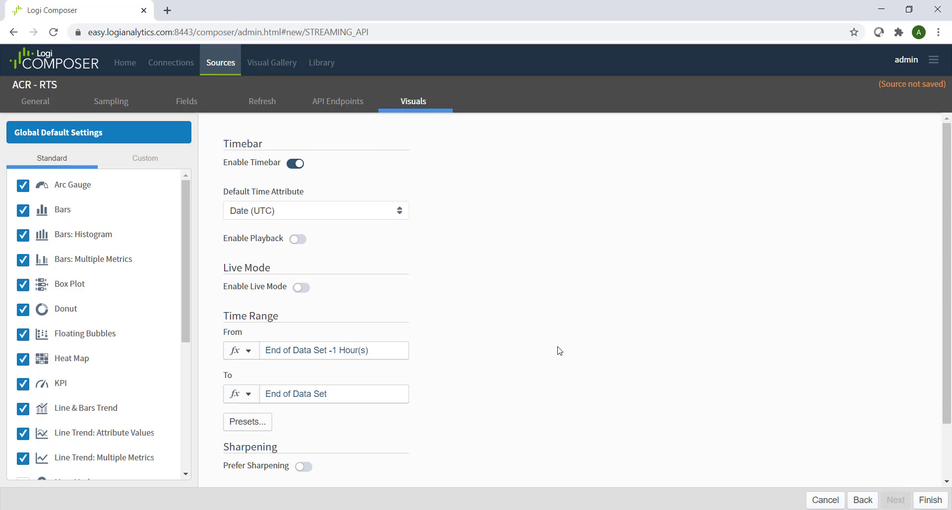
Enable playback and live mode for the source, and set its time range to begin at the dynamic Start of Data Set.
click(298, 288)
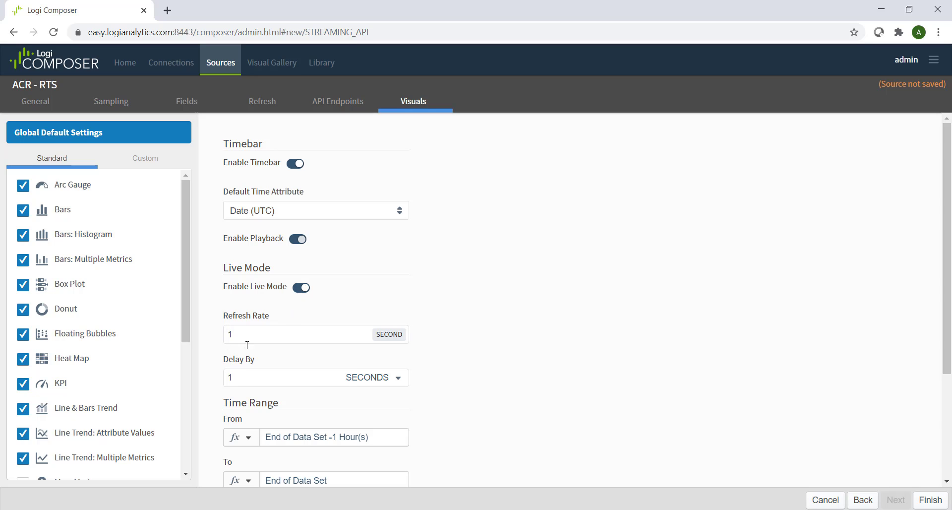
drag(948, 318, 946, 368)
click(240, 362)
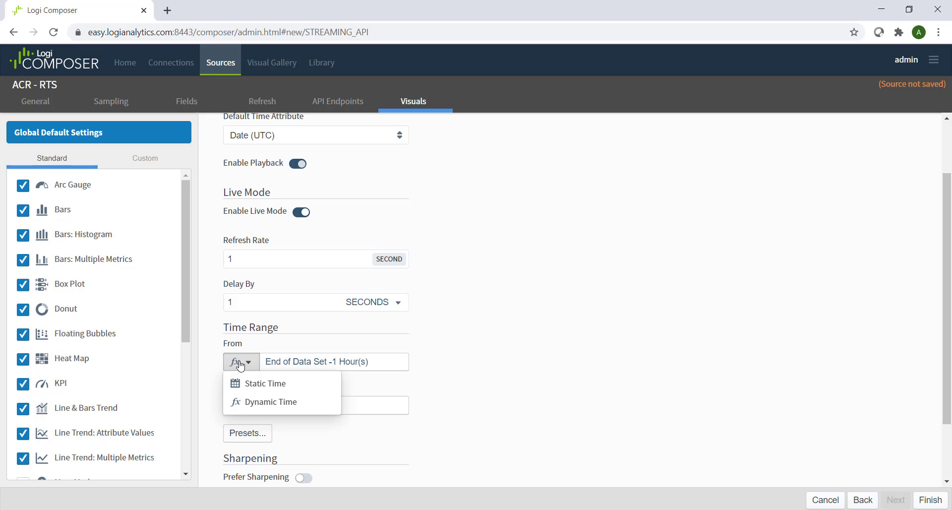
click(243, 384)
click(240, 362)
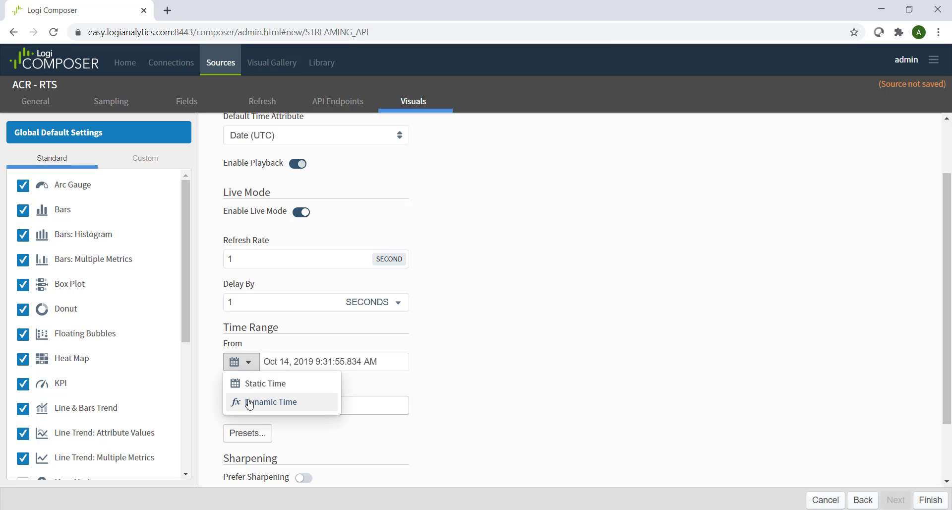
click(250, 402)
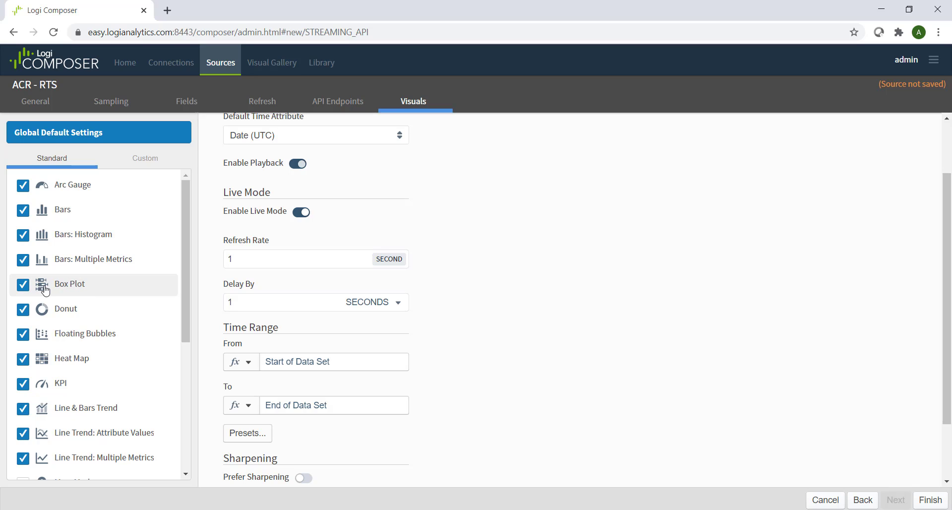
Exclude the Box Plot visual and save the source with Bars defaulting to group Employee and metric Score.
click(23, 285)
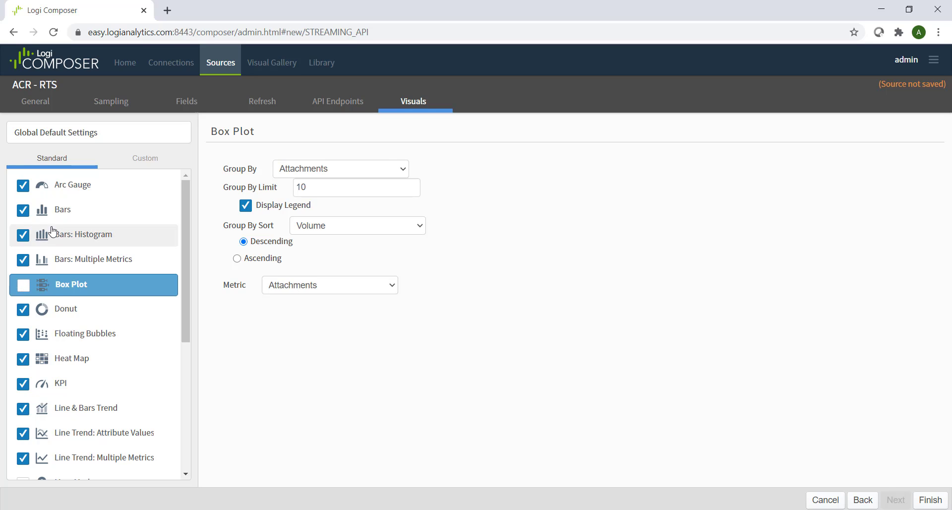
click(119, 213)
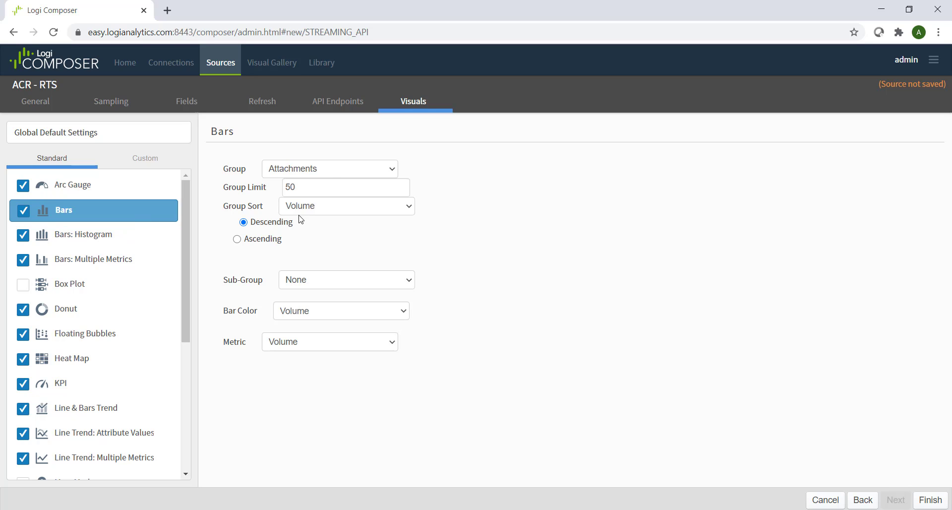
click(333, 173)
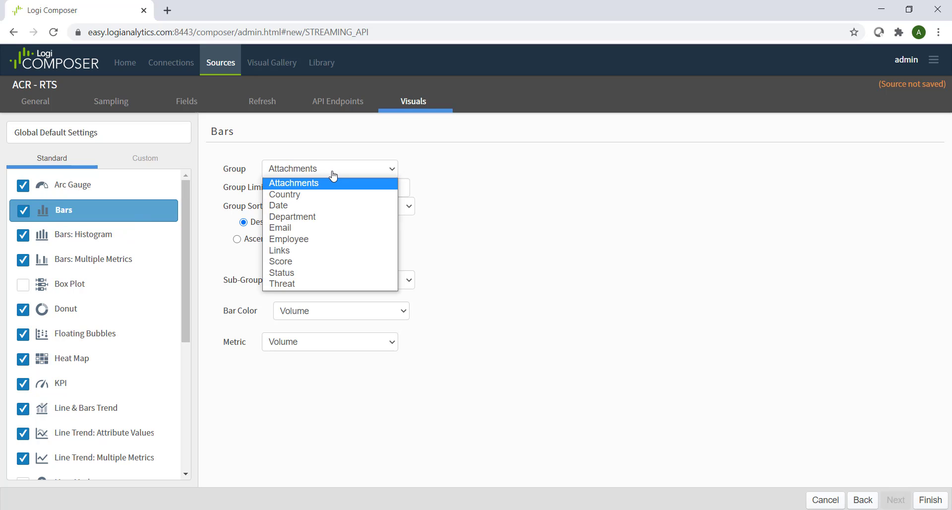
click(323, 239)
click(321, 347)
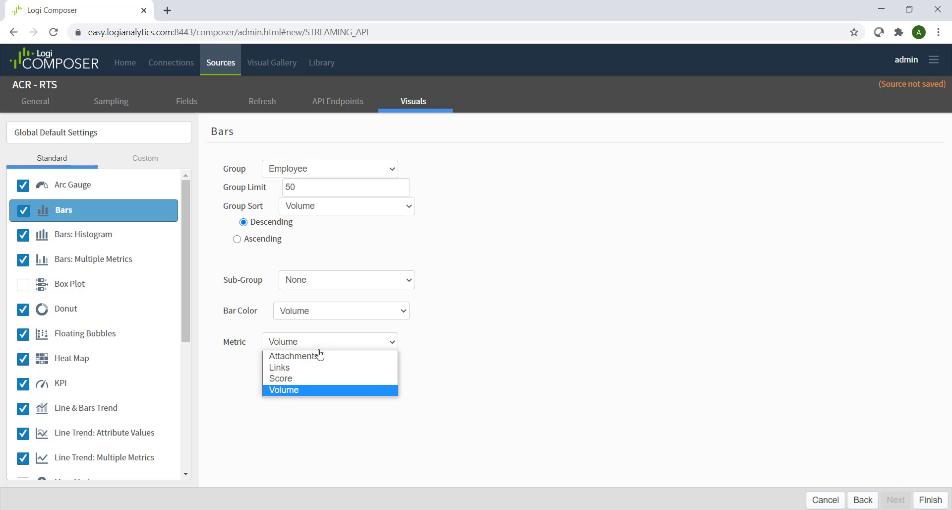
click(301, 379)
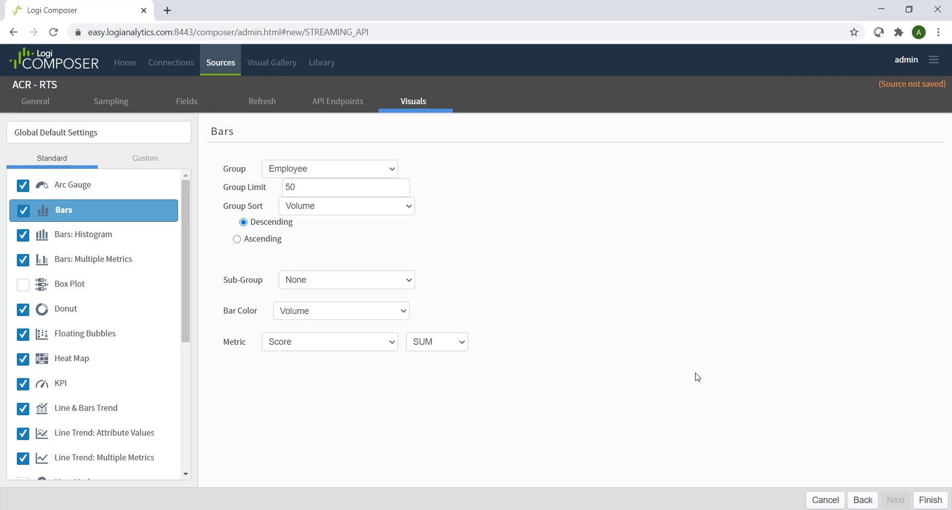
click(930, 500)
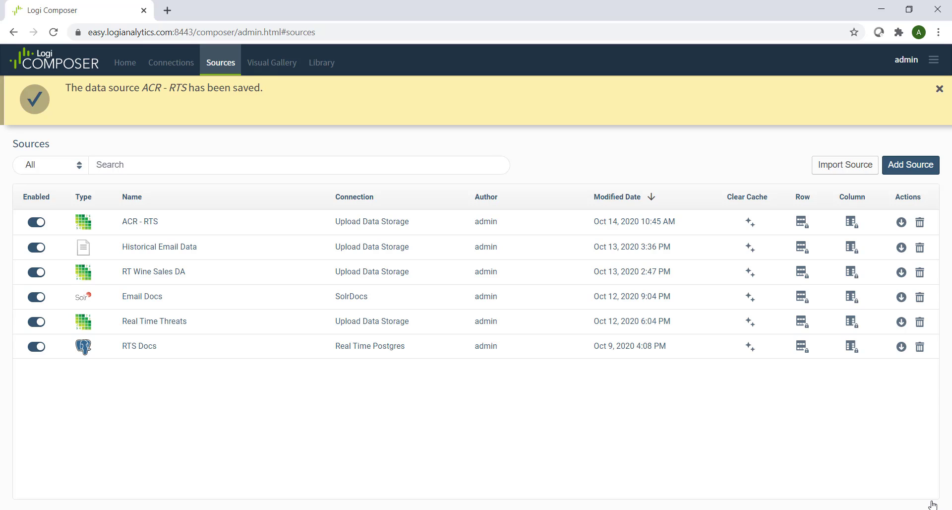
Create a new dashboard in the library with a Bars visual based on the ACR - RTS source.
click(335, 68)
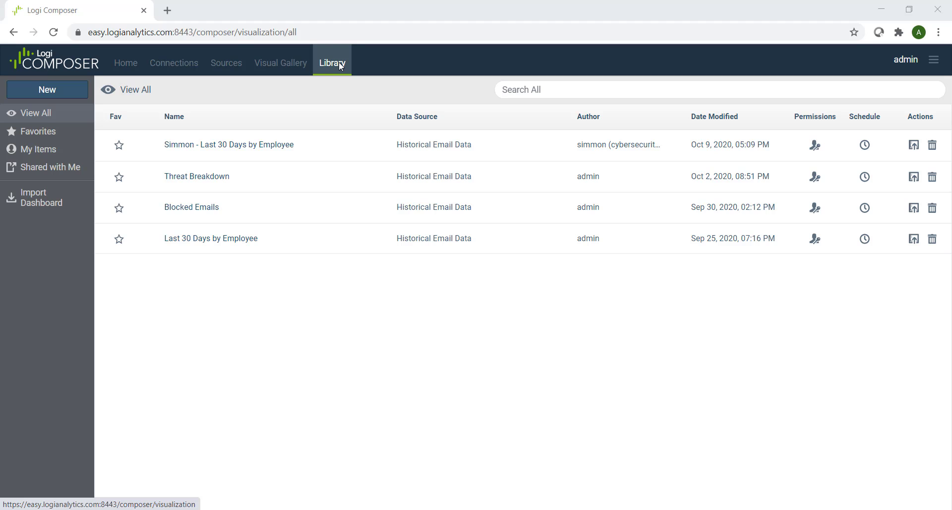
click(54, 94)
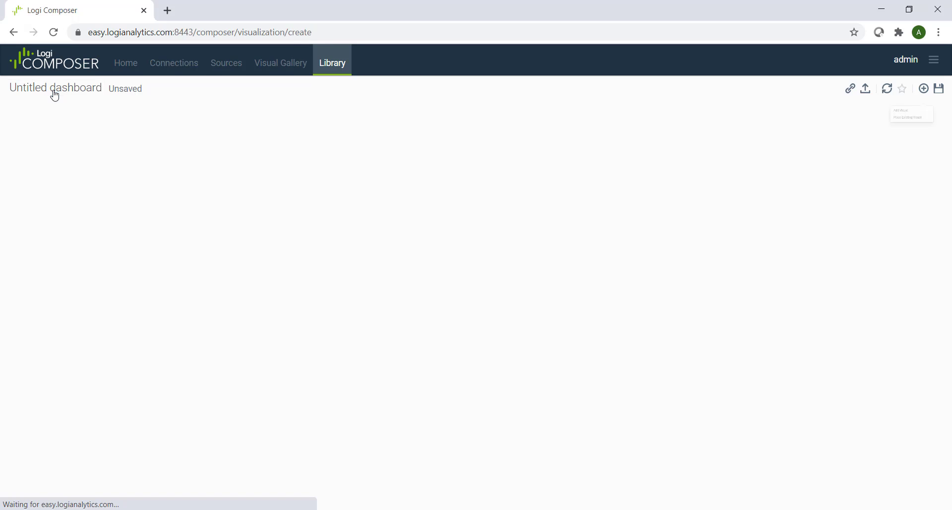
click(857, 119)
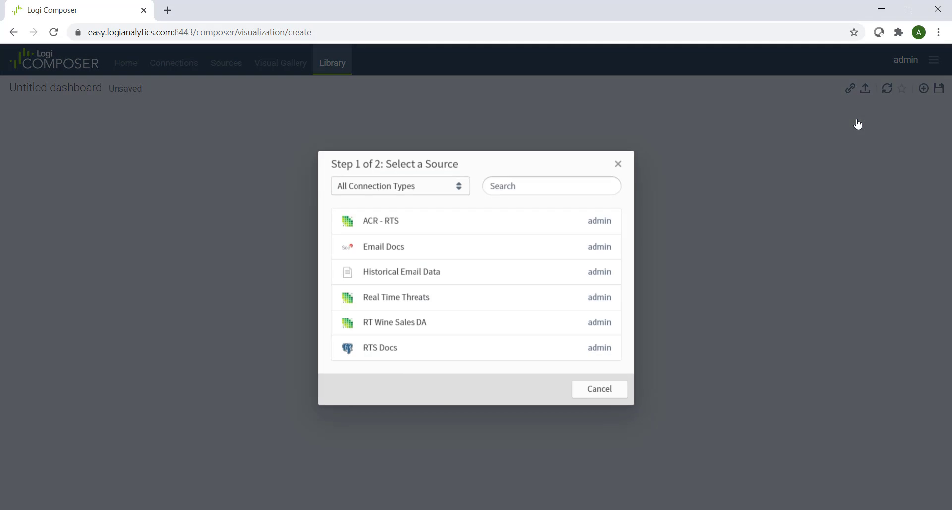
click(450, 224)
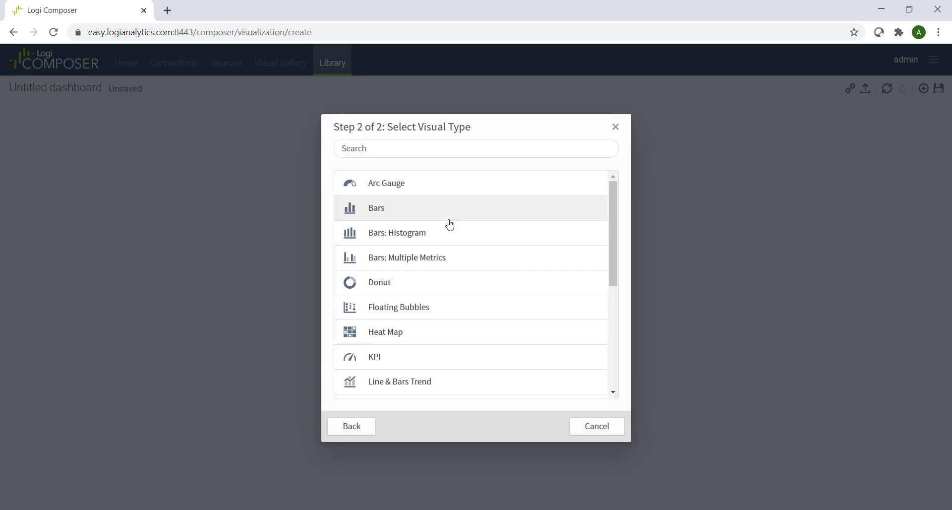
click(404, 212)
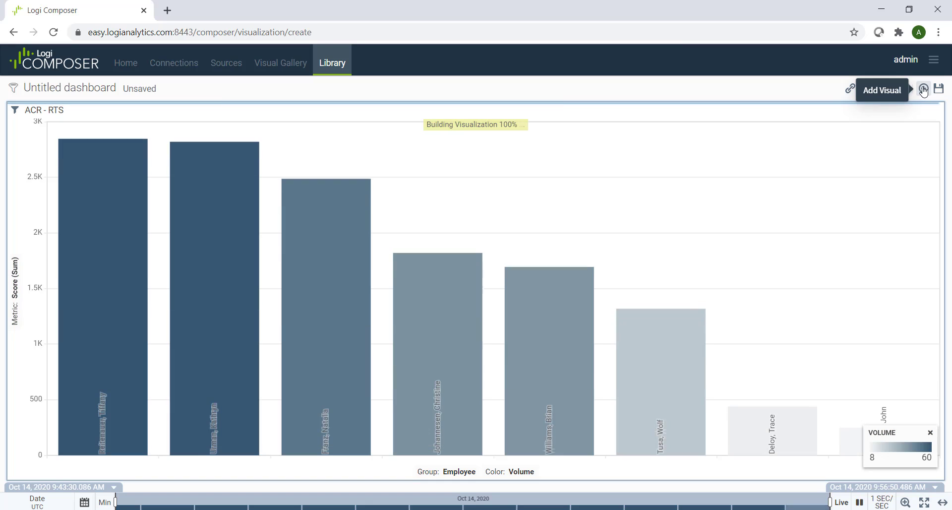
Add a Tree Map visual from the ACR - RTS source to the dashboard.
click(923, 91)
click(867, 120)
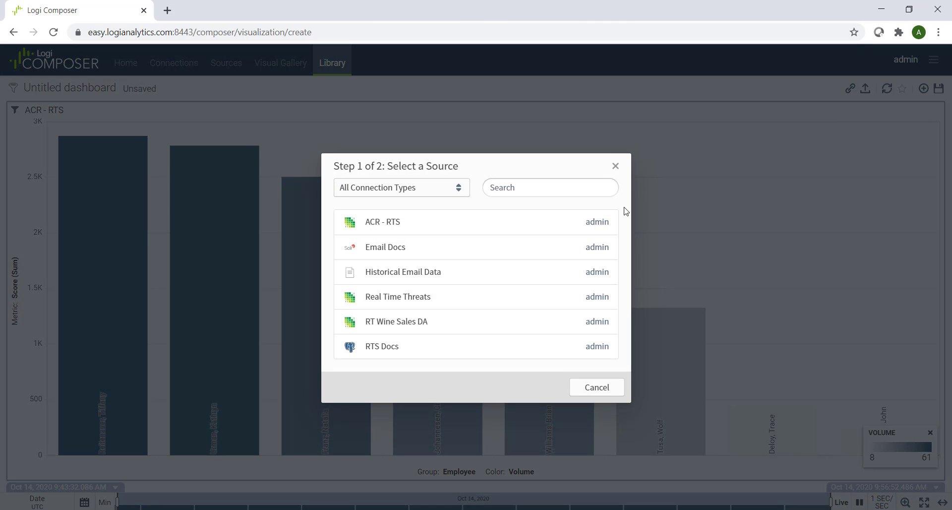
click(529, 218)
scroll(613, 236, down, 1)
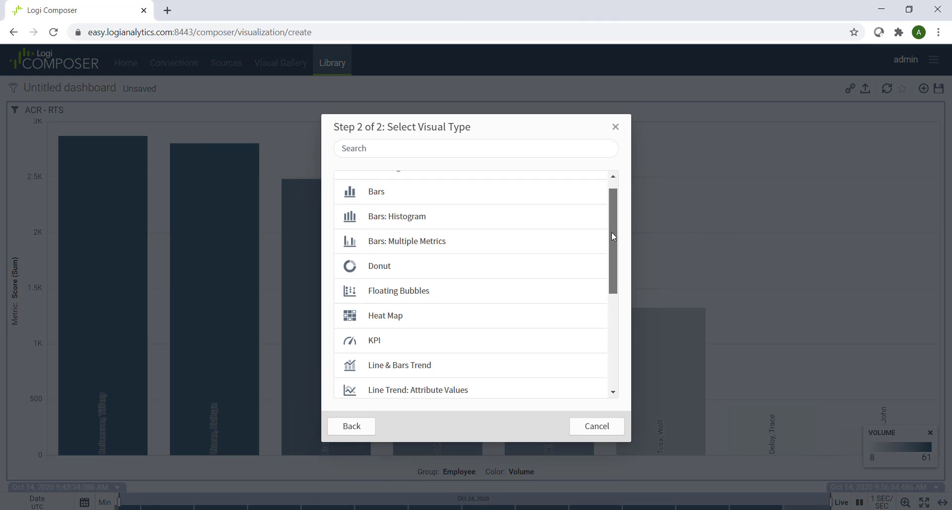
drag(614, 236, 608, 331)
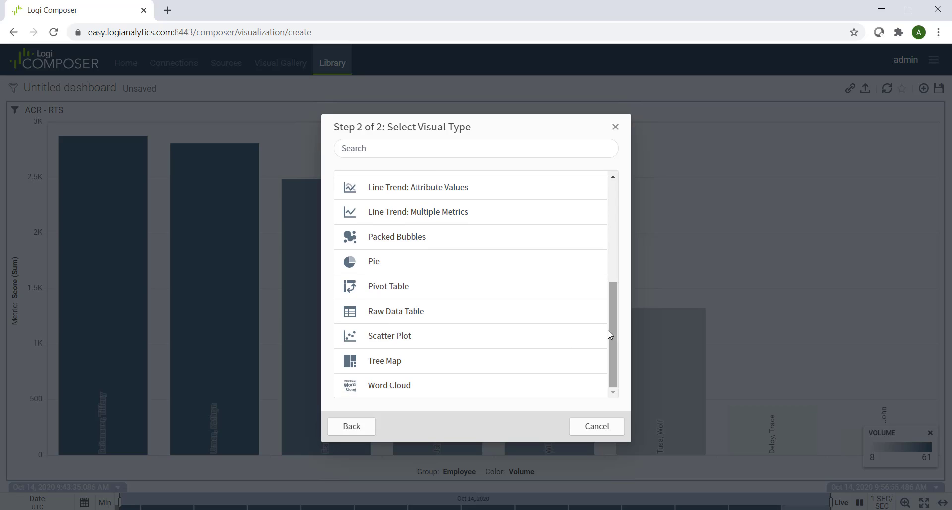
click(519, 365)
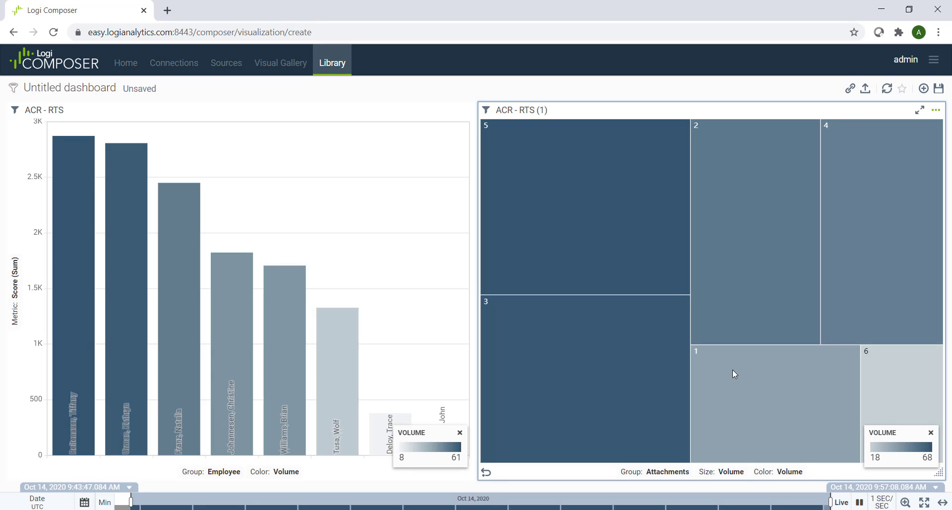
Change the bar chart's grouping to Department.
click(215, 474)
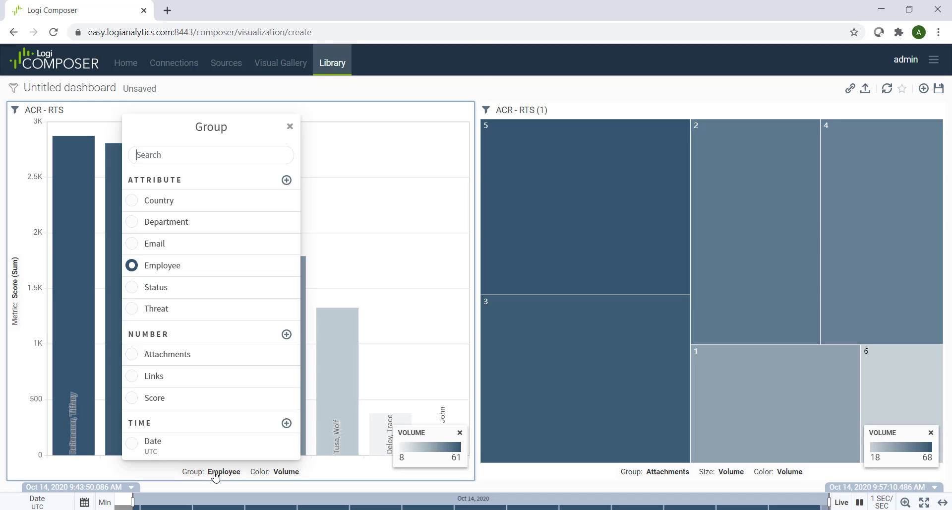
click(134, 228)
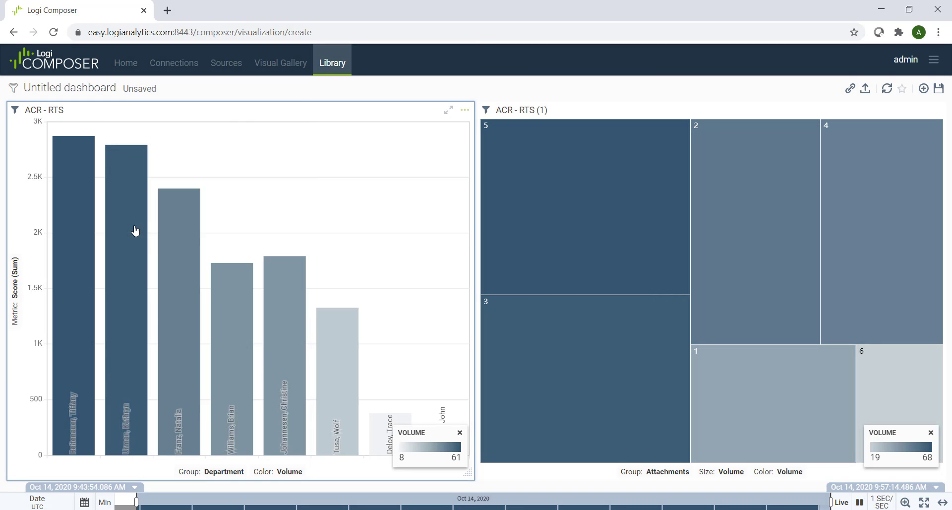
Change the tree map's grouping to Threat.
click(671, 471)
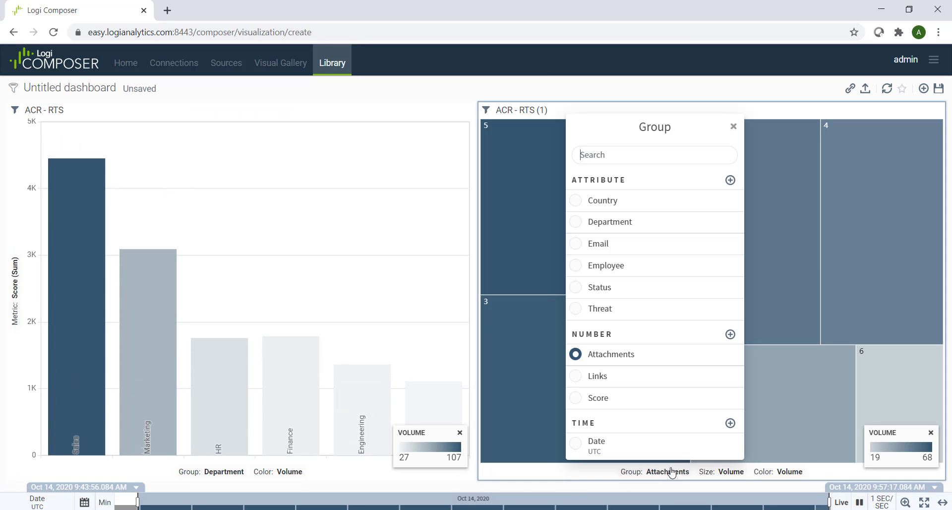
click(619, 309)
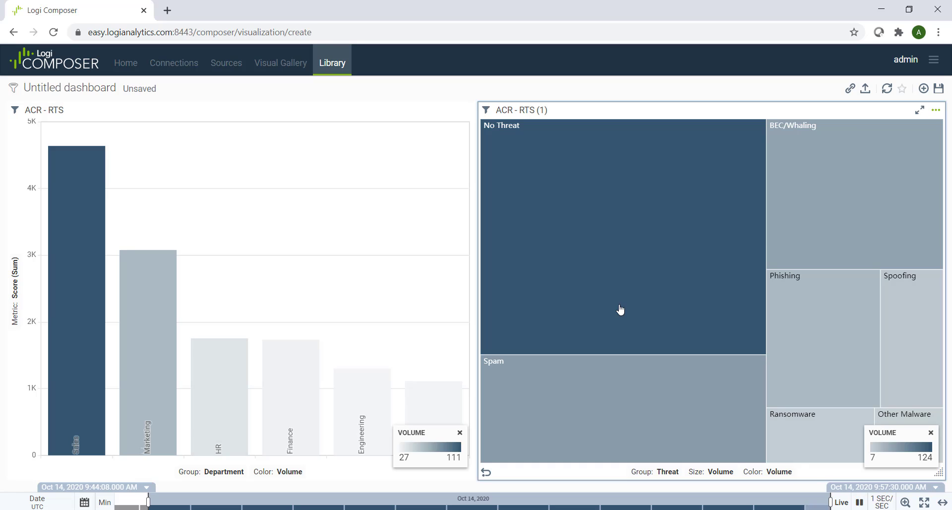
View the detail records behind the tree map's BEC/Whaling tile, then return to the dashboard.
click(831, 206)
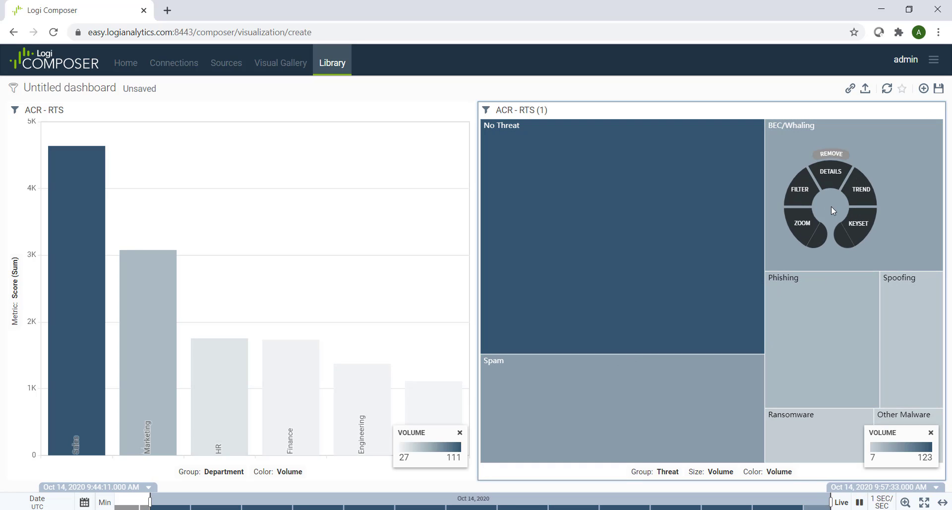
click(831, 173)
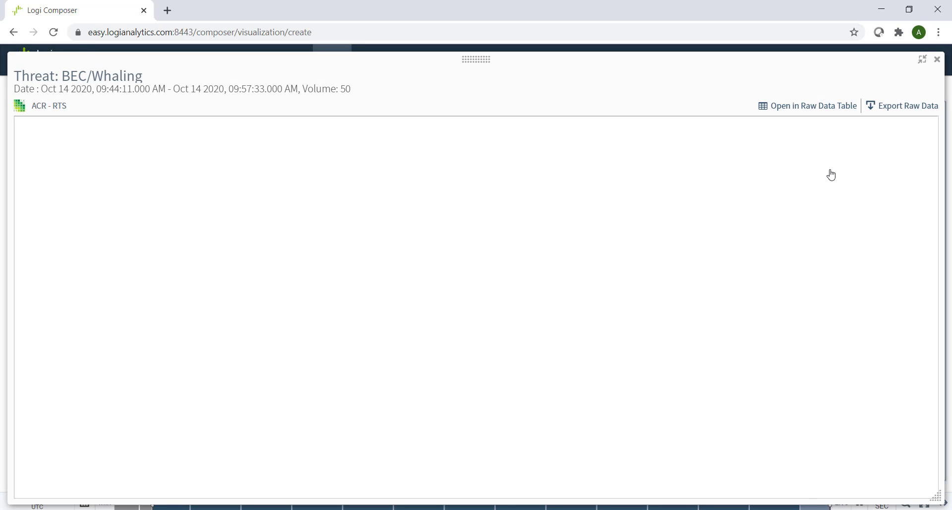
click(937, 60)
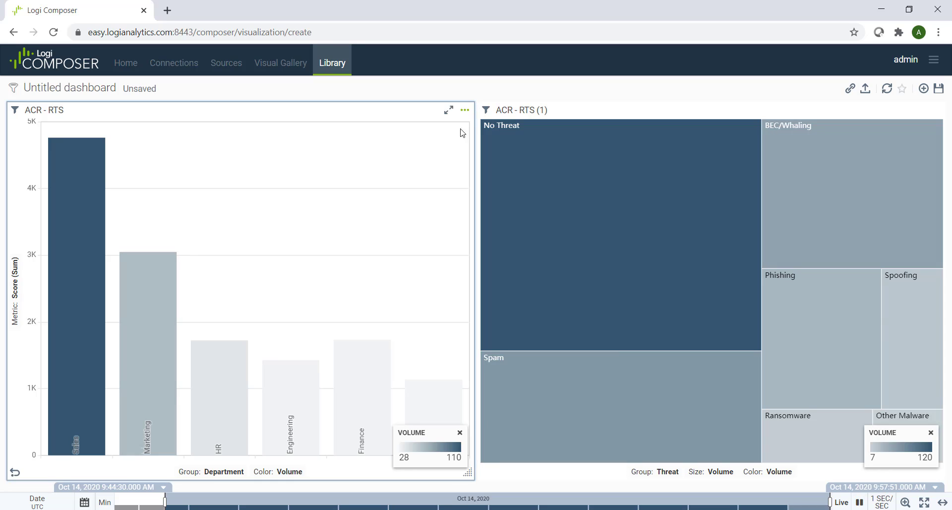
Edit the bar chart's interactivity to disable Keyset, Actions and Link in its radial menu.
click(466, 110)
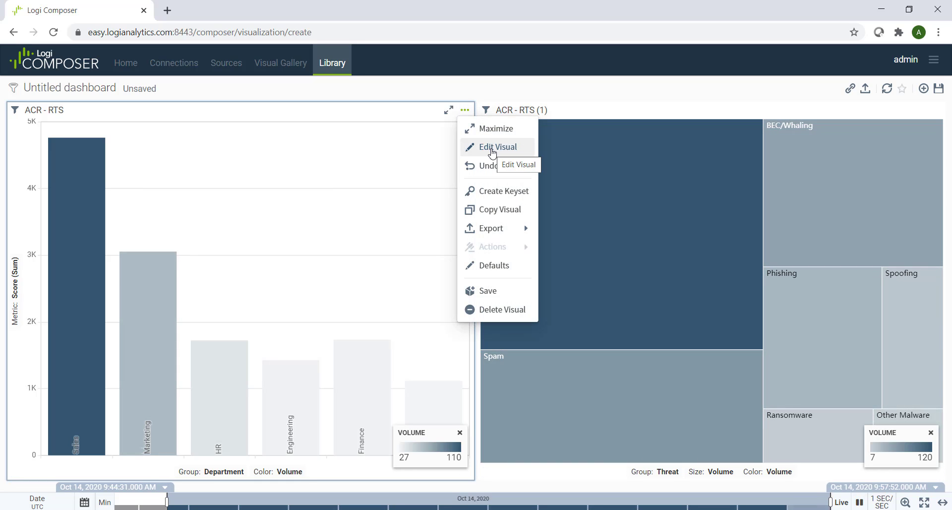
click(493, 147)
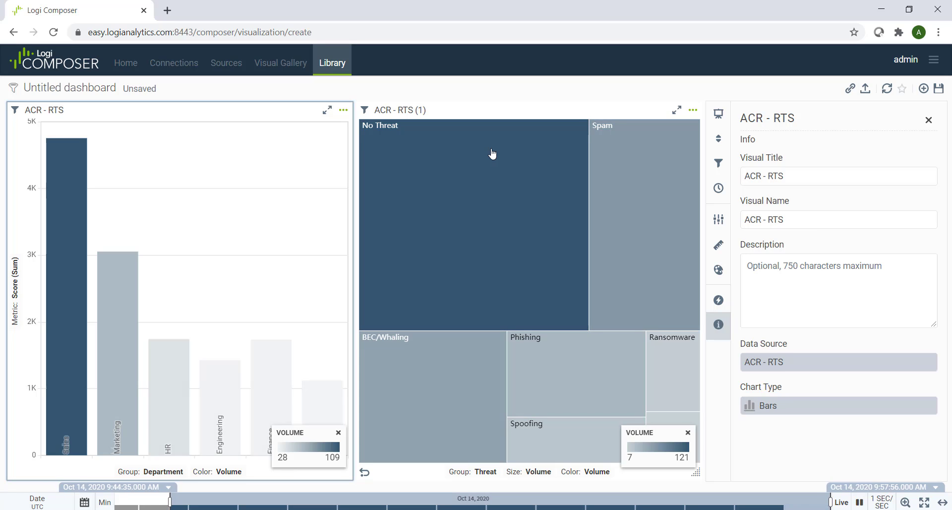
click(718, 300)
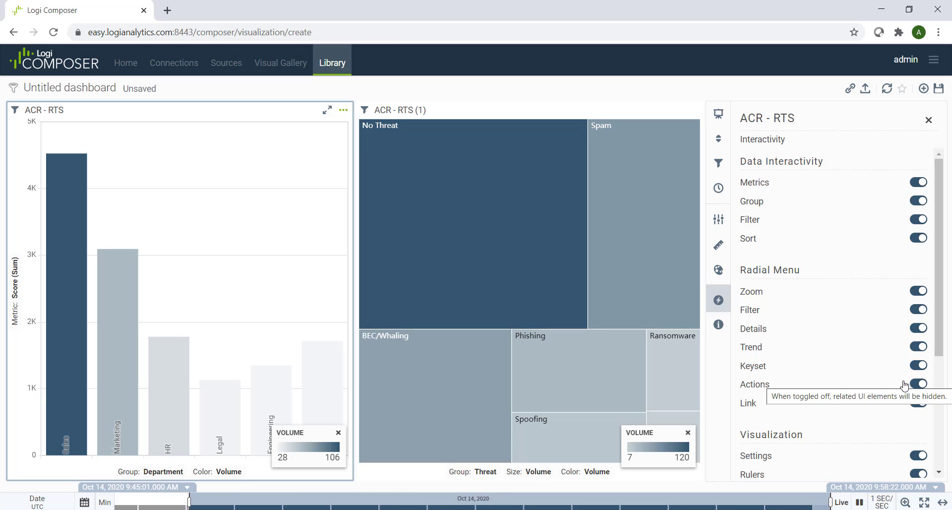
mouse_move(412, 179)
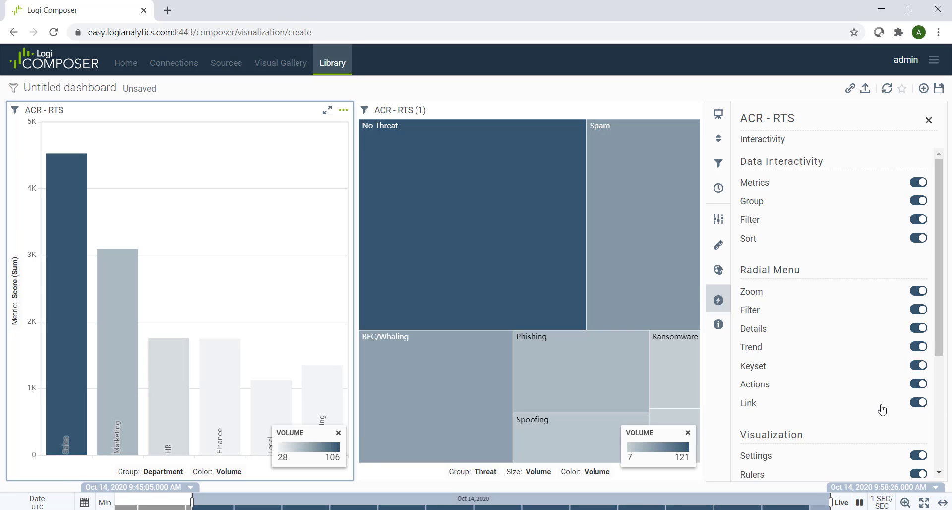
click(919, 367)
click(918, 384)
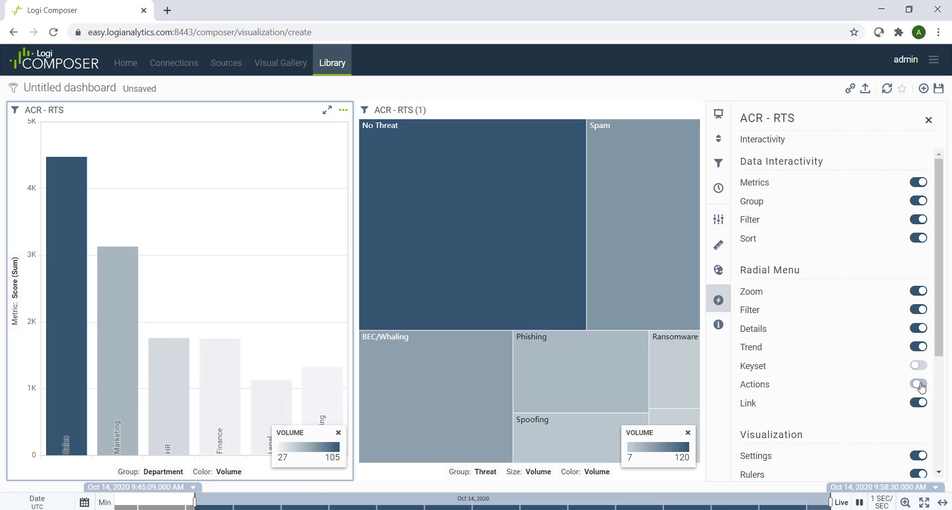
click(919, 403)
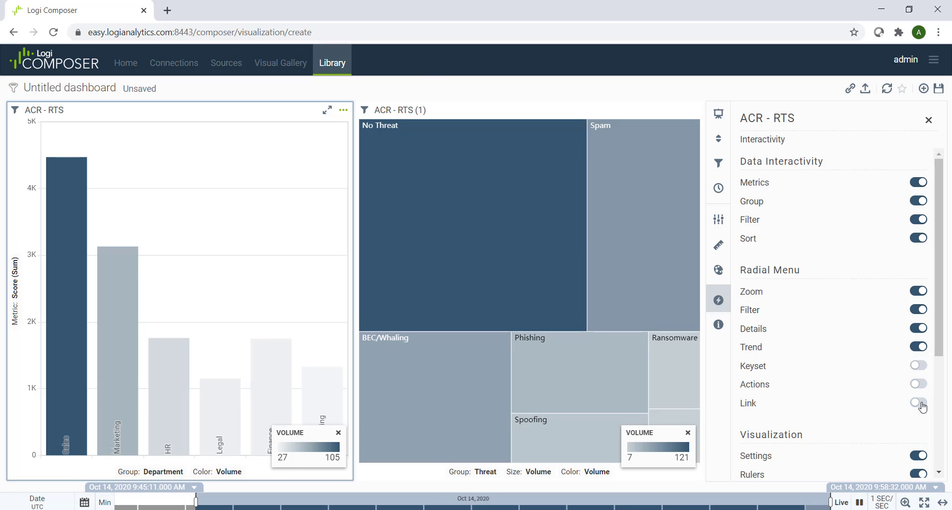
Disable Zoom, Filter, Trend, Keyset, Actions and Link in the tree map's radial menu, keeping only Details.
click(582, 104)
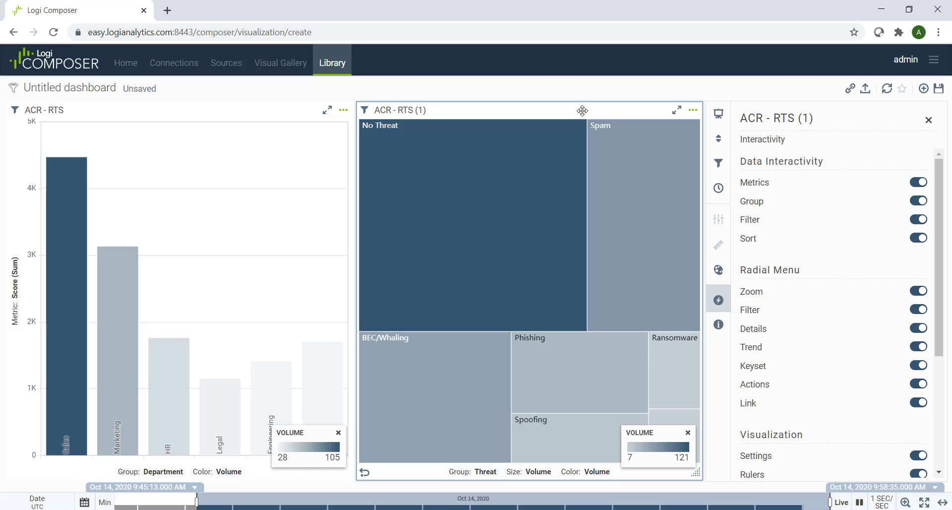
click(919, 291)
click(919, 309)
click(920, 346)
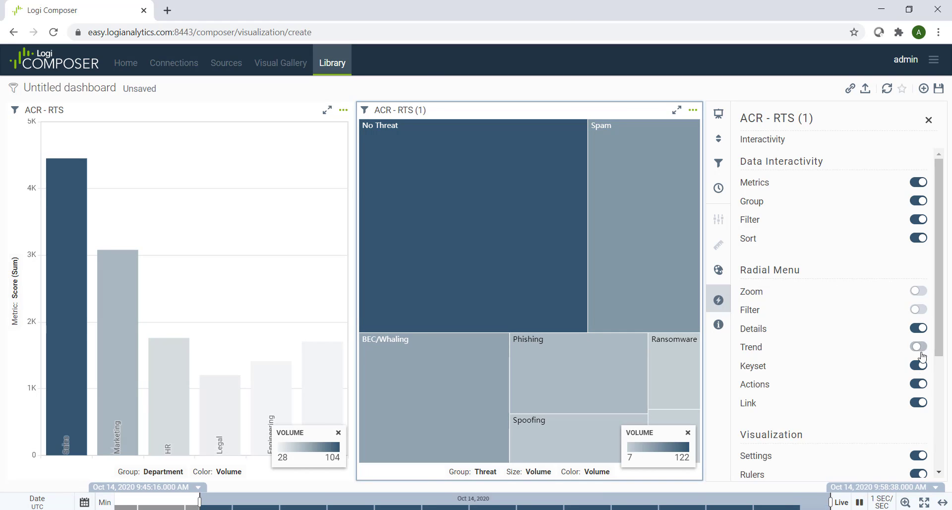
click(920, 365)
click(920, 383)
click(920, 403)
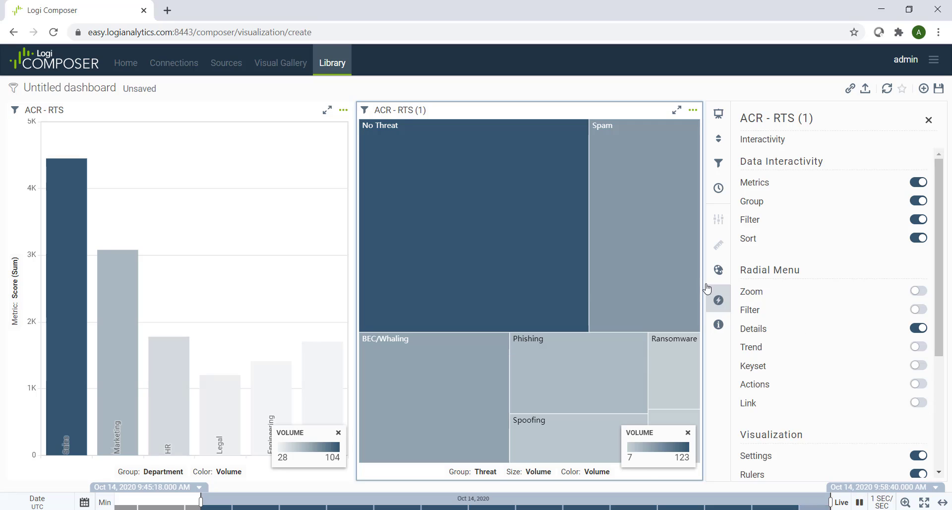
Check the tree map's reduced radial menu and review its remaining Visualization interactivity options.
click(568, 245)
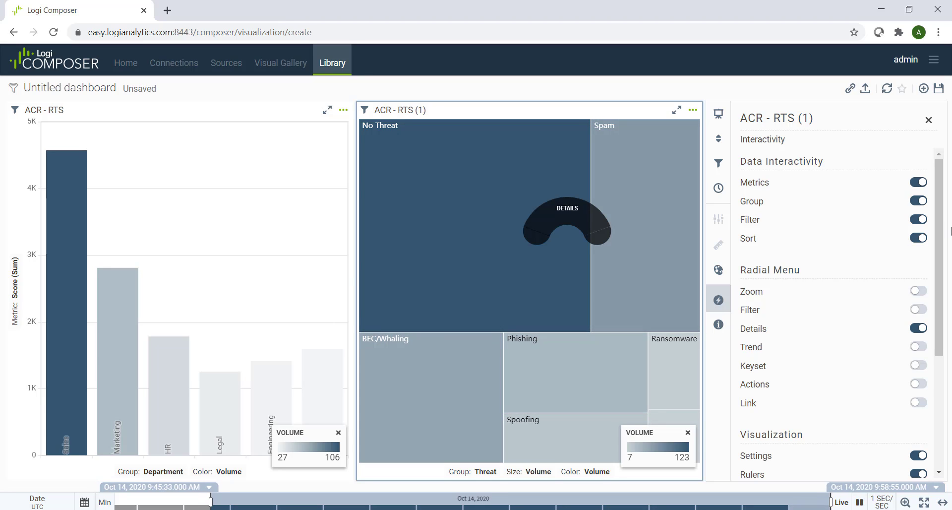
drag(941, 245, 941, 330)
scroll(941, 330, down, 1)
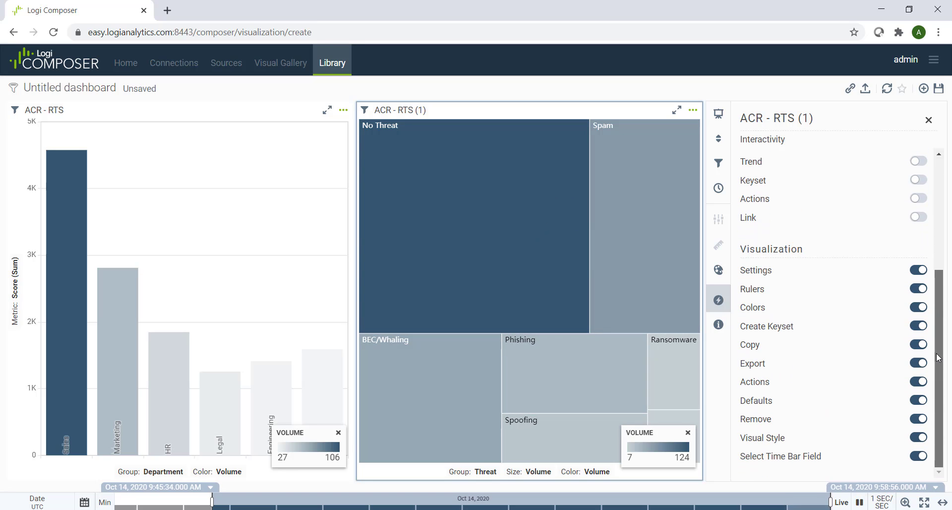
scroll(941, 330, up, 4)
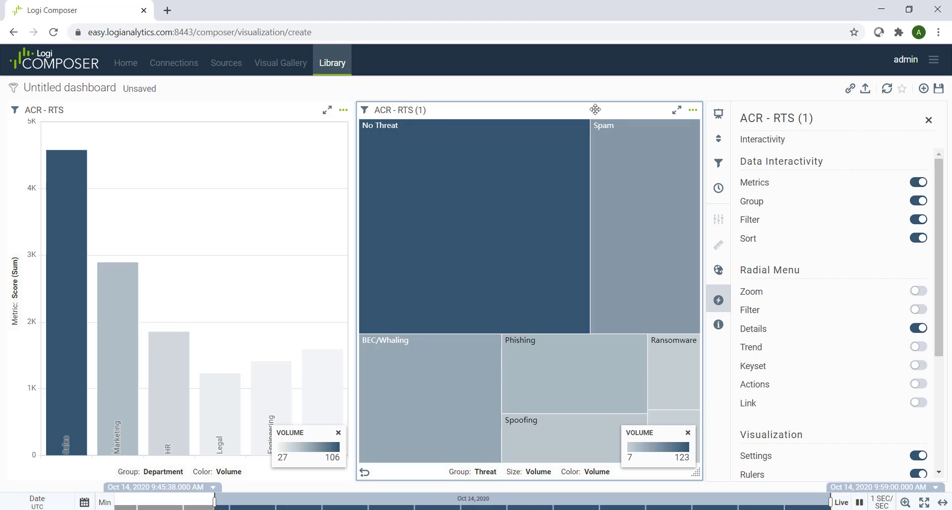
Disable the Metrics, Group and Filter data interactivity for the tree map.
click(917, 182)
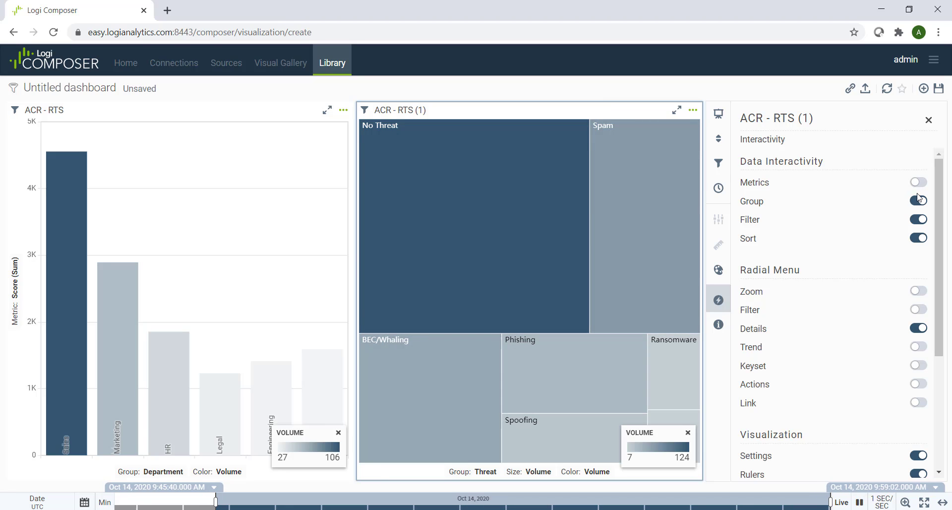
click(918, 201)
click(920, 219)
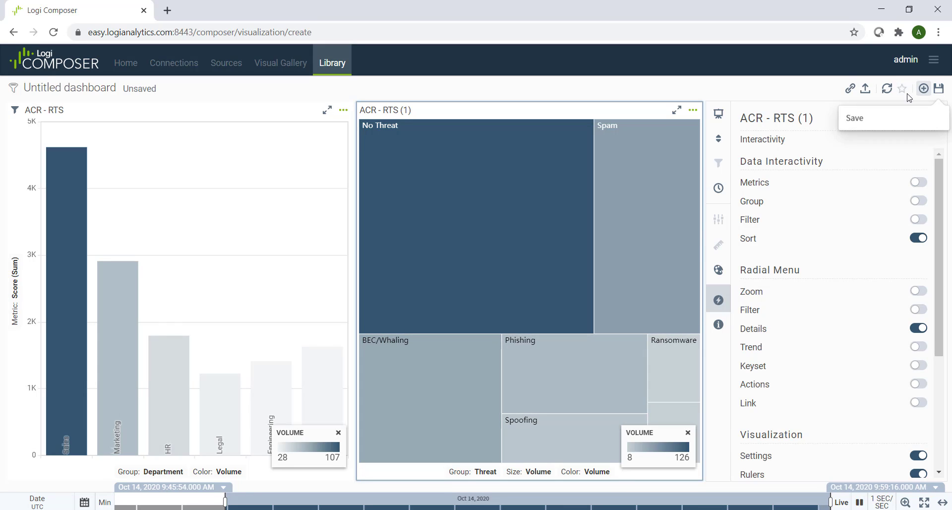
Save the dashboard and its visuals, naming it with the owner's first name in possessive form followed by "Dashboard".
click(939, 89)
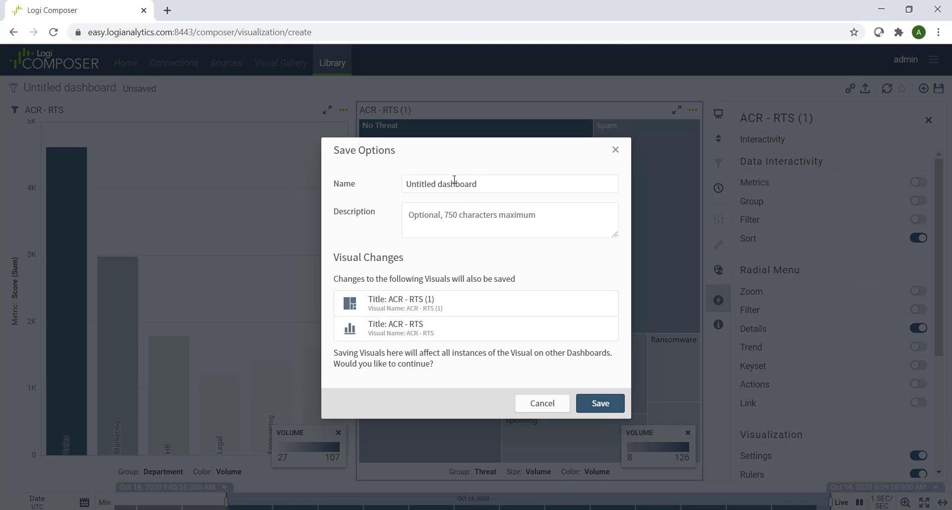
drag(441, 183, 361, 191)
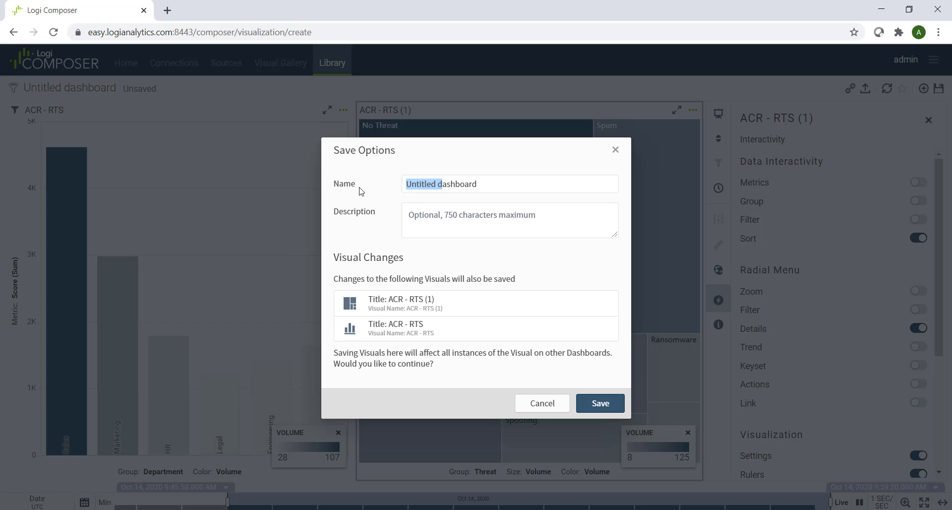
text(Adrian)
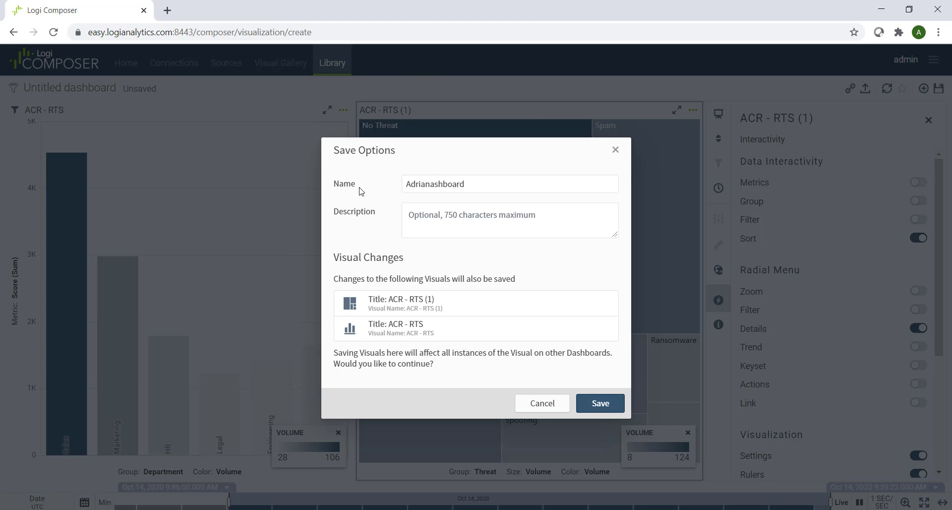
text('s )
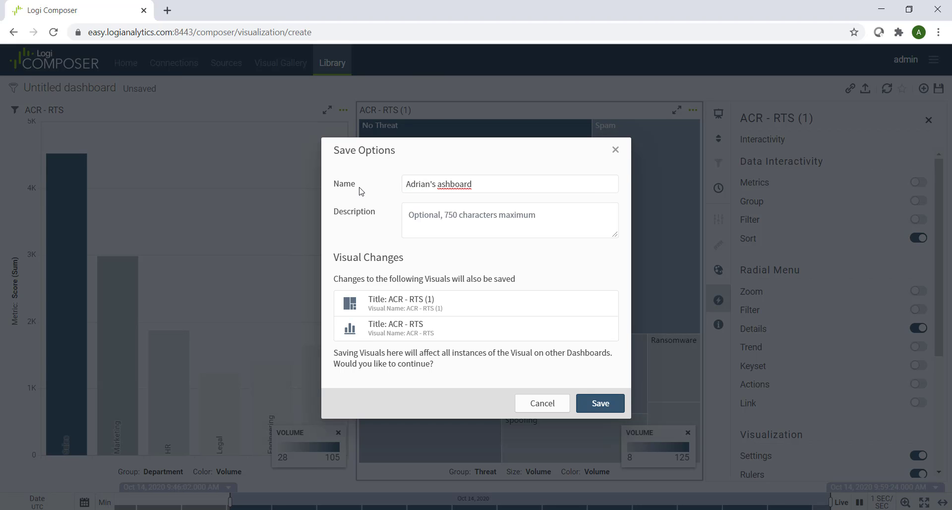
text(D)
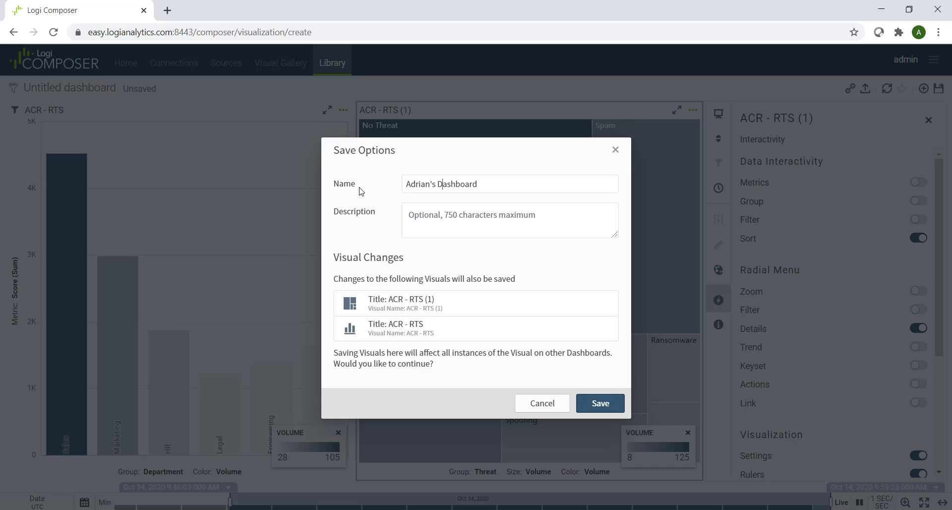
click(610, 405)
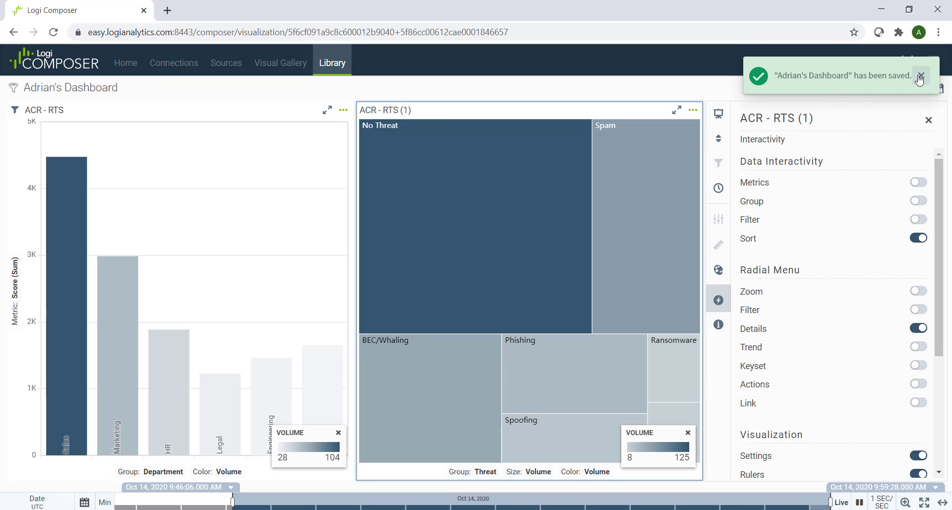
click(920, 76)
View the embed code of the newly saved dashboard in the library and close it without copying.
click(329, 63)
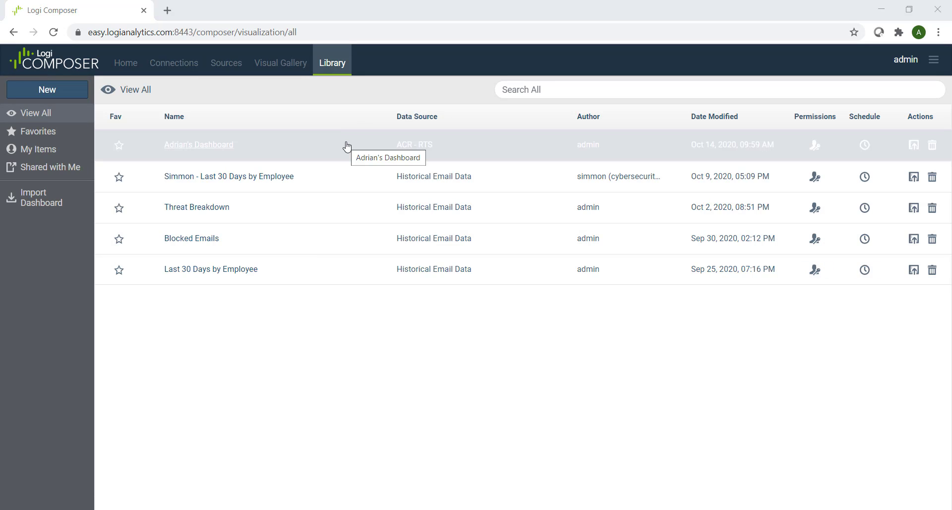
click(914, 145)
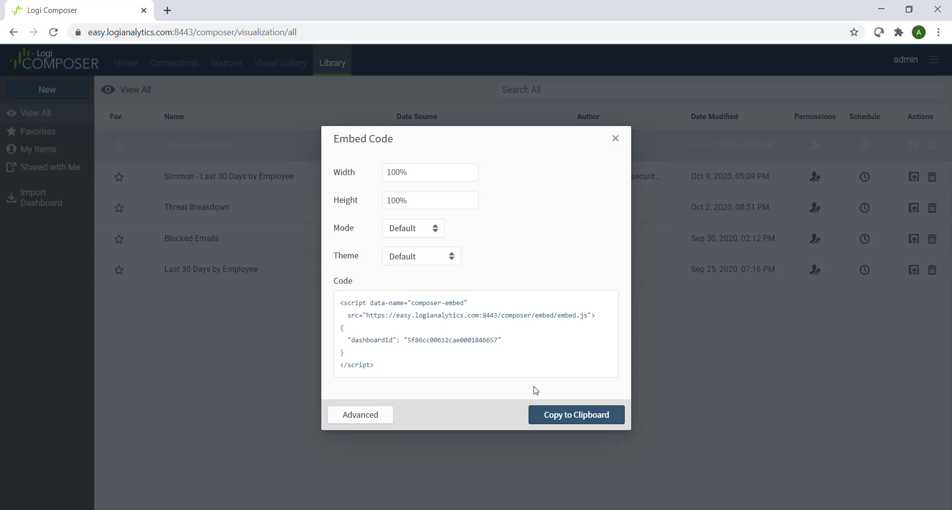
click(615, 138)
Log out of Logi Composer and sign in to the Cyber Security application as the preselected Chief Information Security Officer.
click(931, 62)
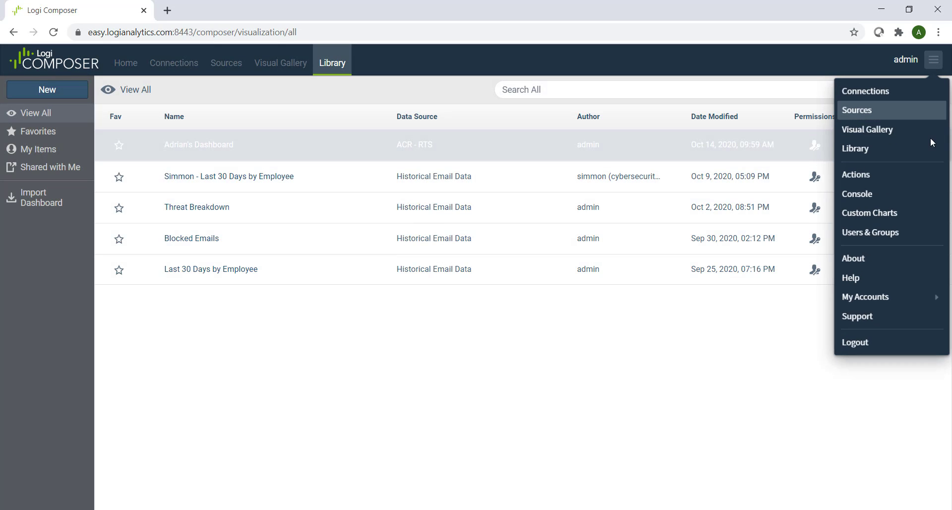
click(878, 340)
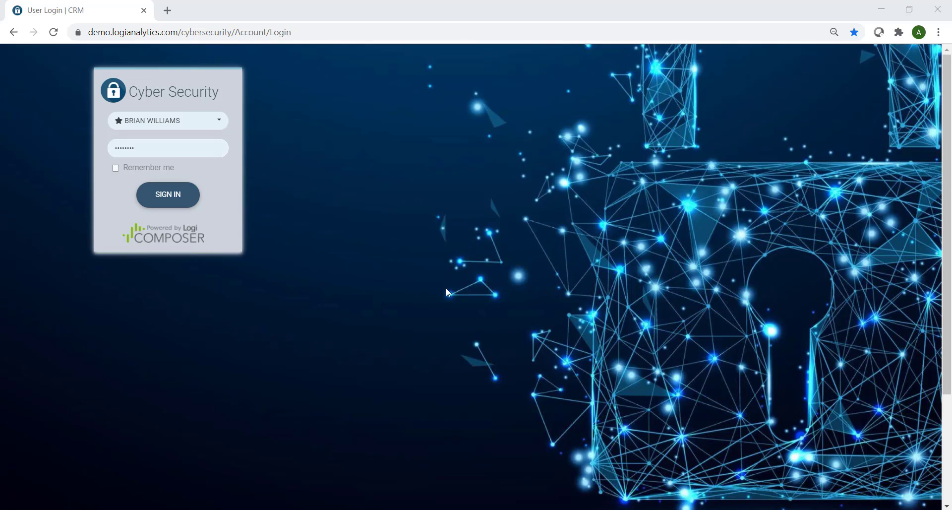
click(173, 199)
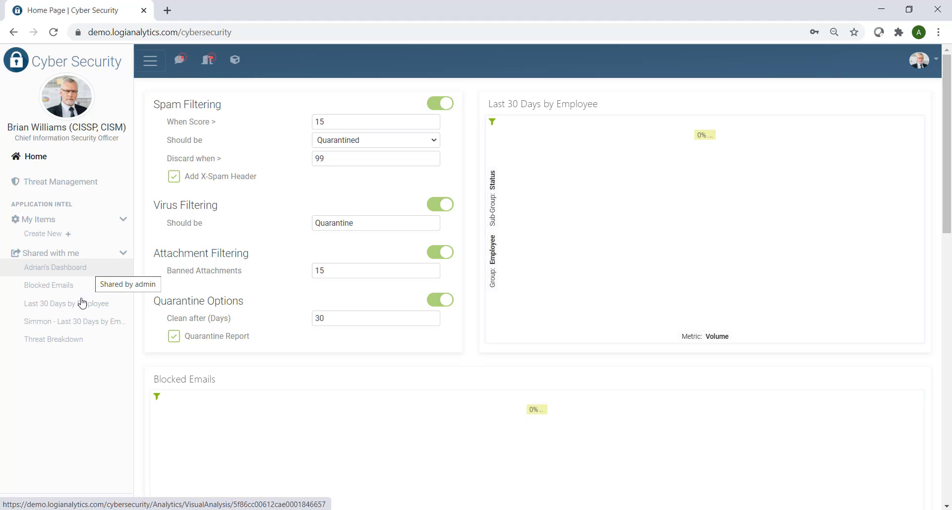
Open the newly shared dashboard and compare the radial menus of the No Threat tile and the Sales bar.
click(68, 271)
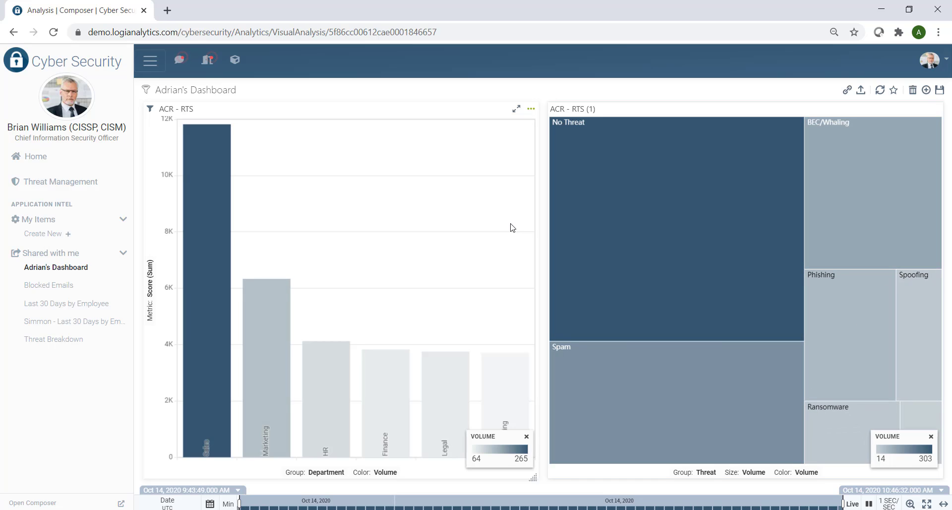
click(697, 187)
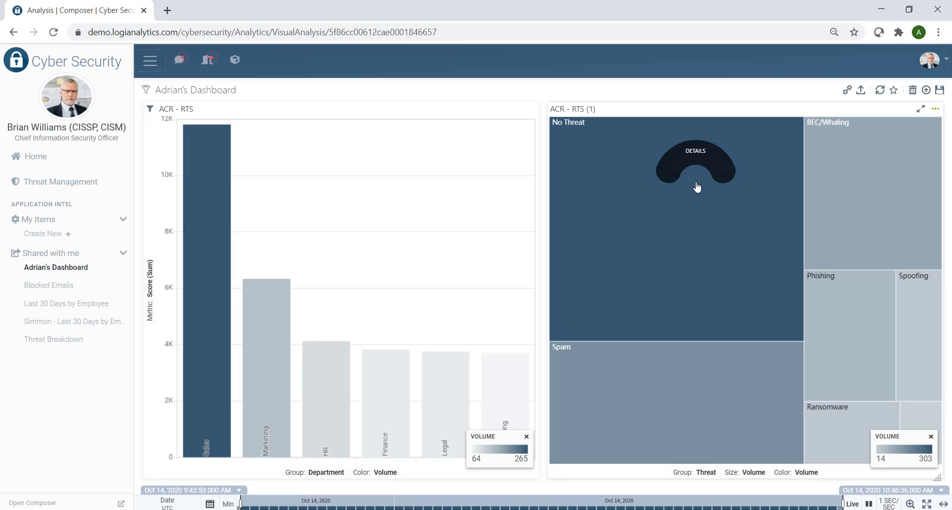
click(213, 222)
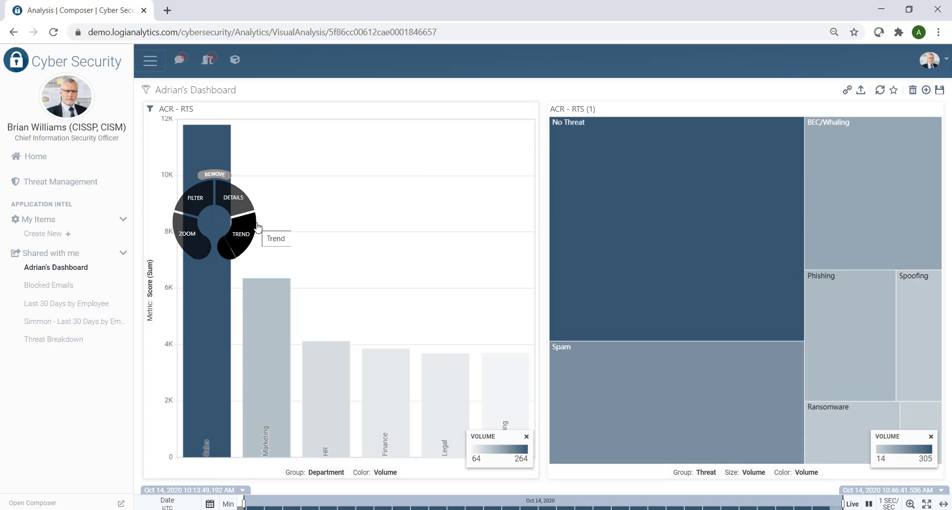
click(410, 245)
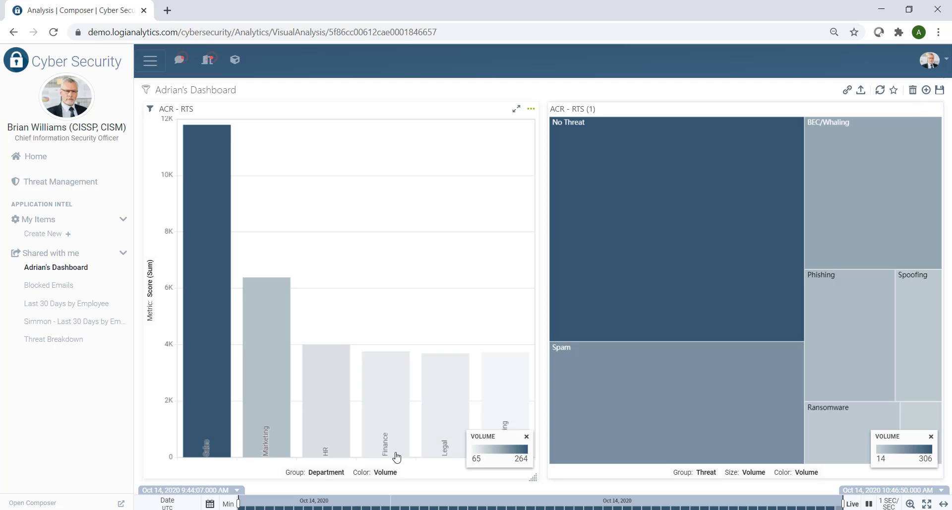
Group the ACR - RTS bar chart by Employee and set its orientation to Horizontal.
click(324, 472)
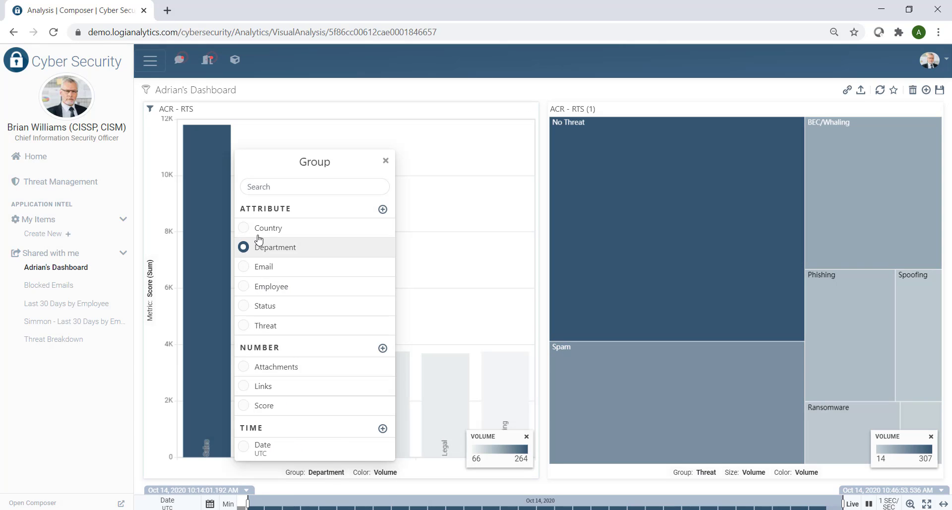
click(245, 288)
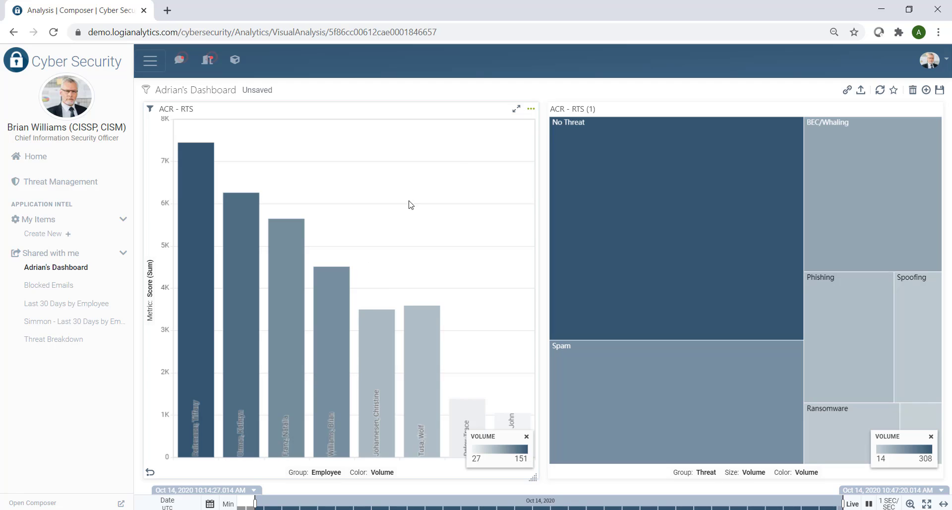
click(531, 109)
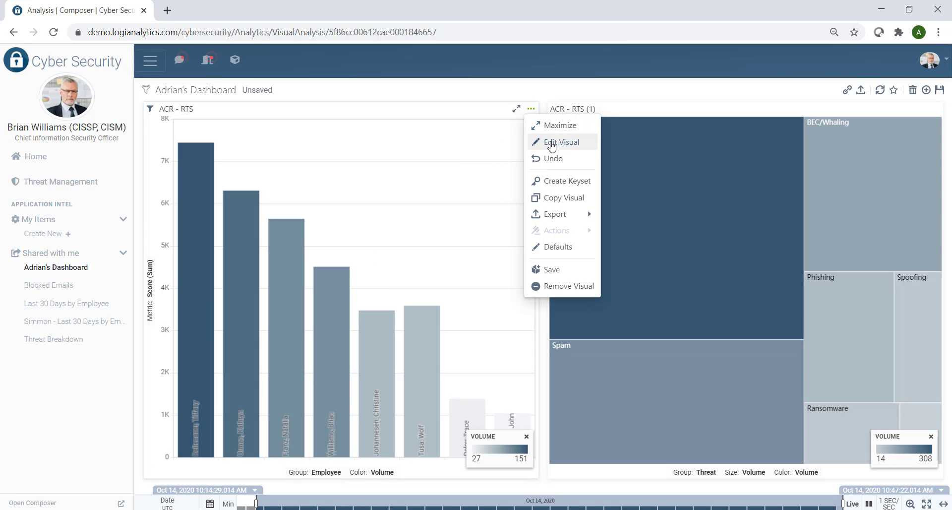
click(552, 143)
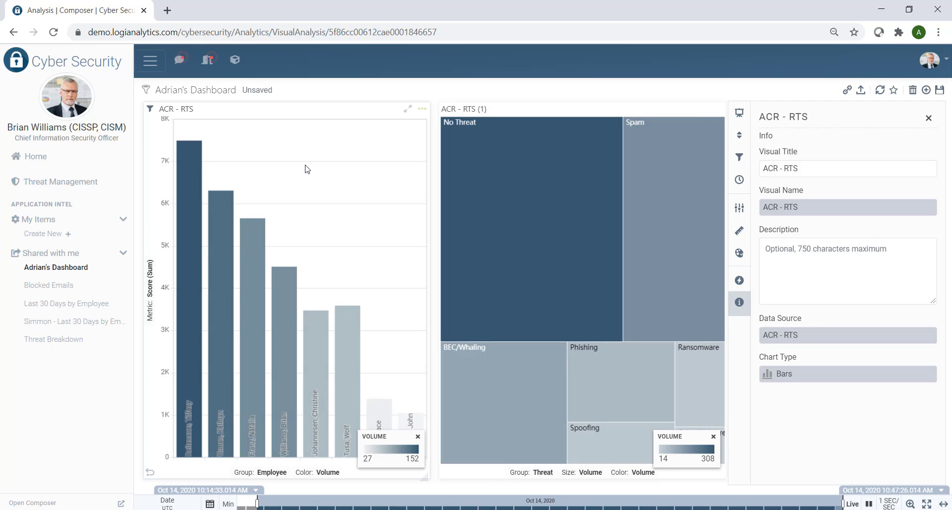
click(739, 209)
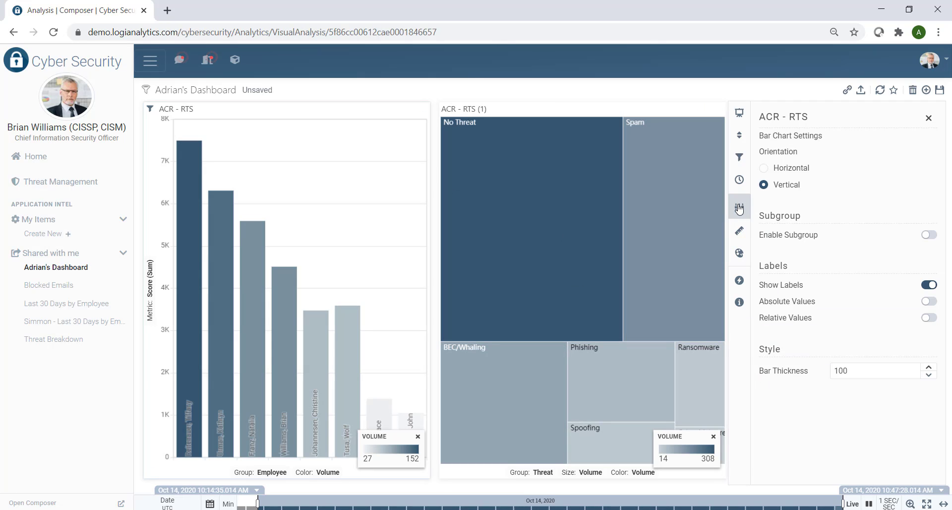
click(764, 169)
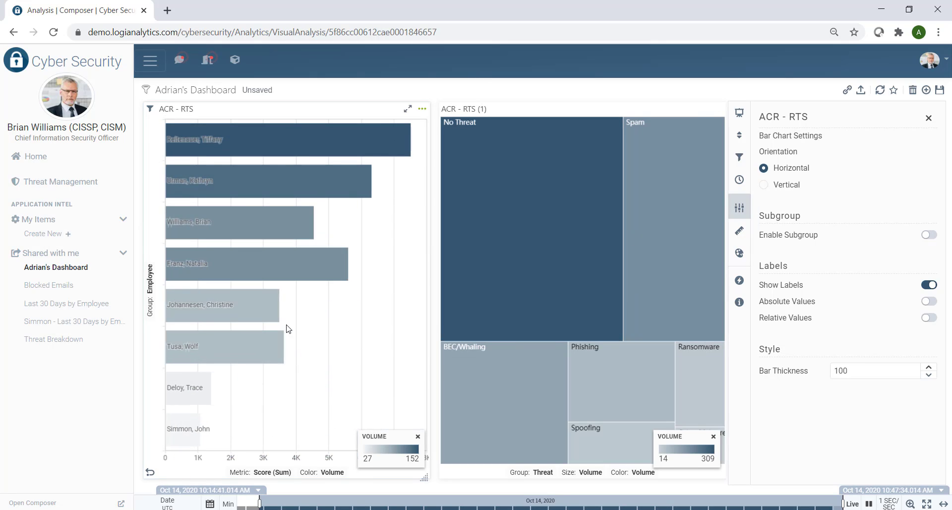
Add a reference line titled "Severe" at position 5000 to the ACR - RTS bar chart and close its settings.
click(741, 232)
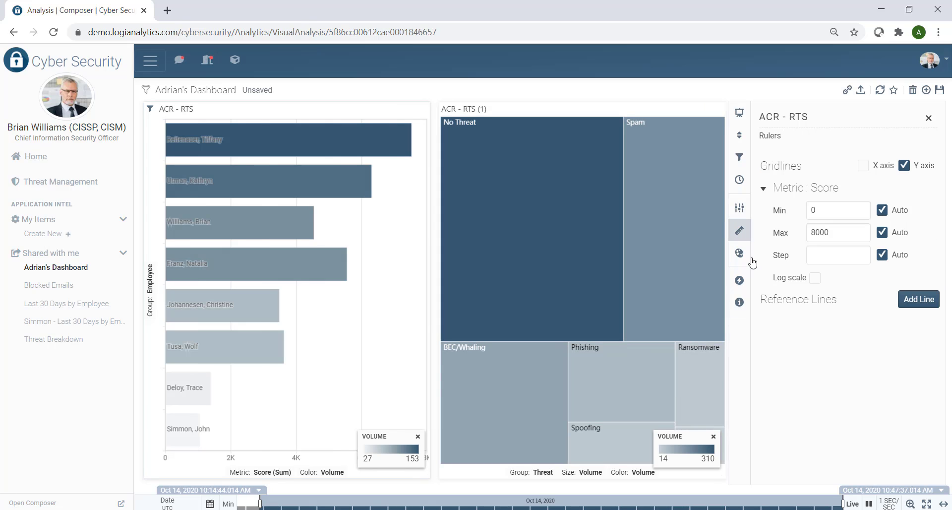
click(905, 300)
drag(877, 376, 775, 373)
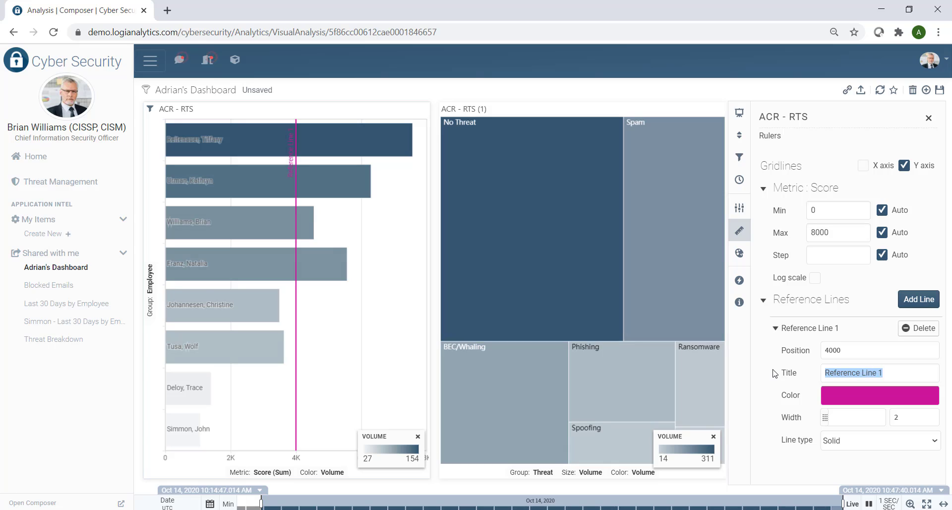
text(Severe)
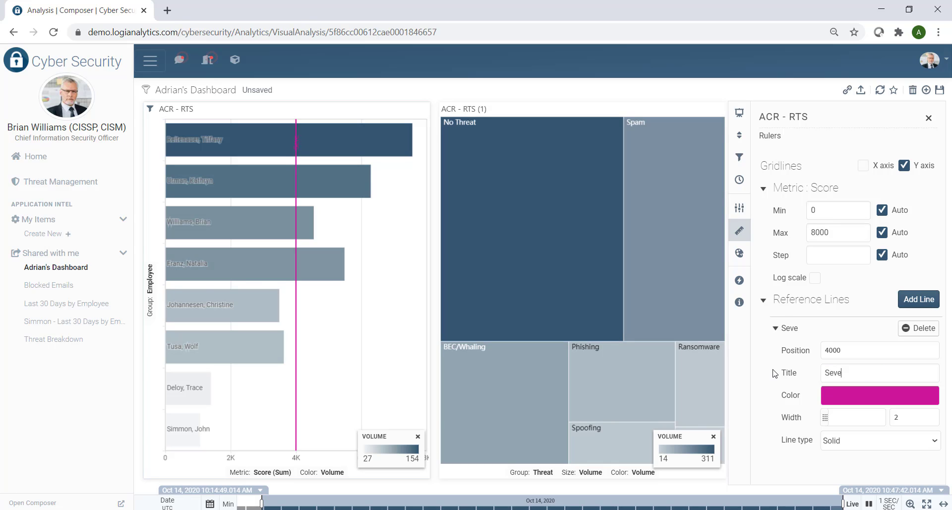
click(826, 350)
key(Delete)
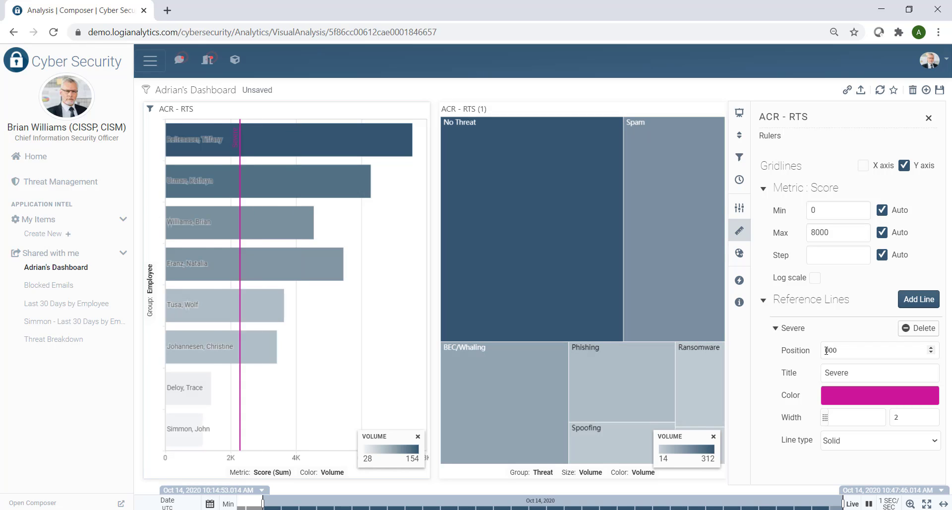
text(5)
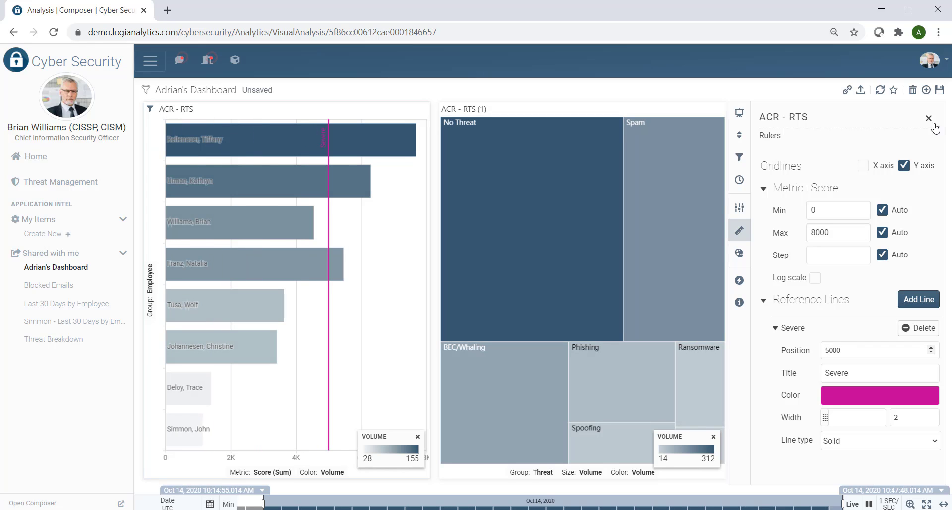
click(929, 118)
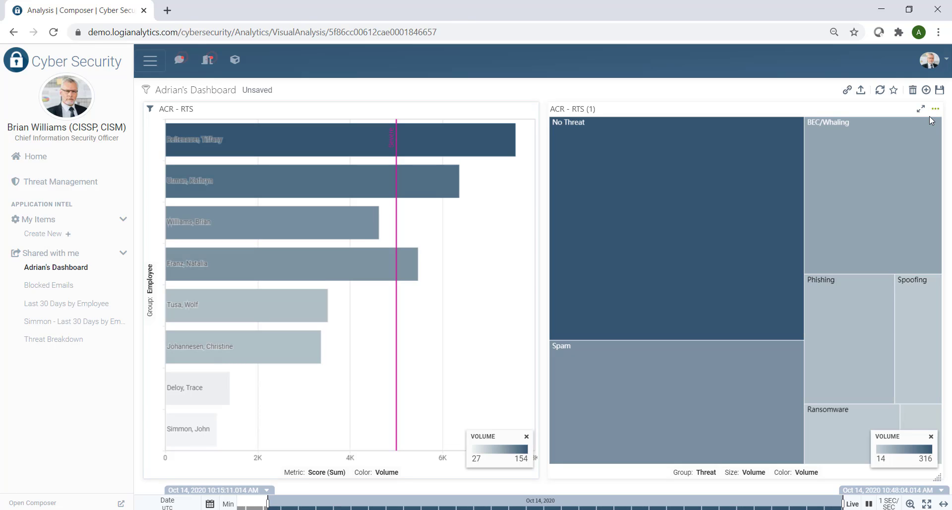
Place the existing Breeches by Country visual, shorten the treemap to the bar chart's height and widen the new table across the full dashboard.
click(925, 93)
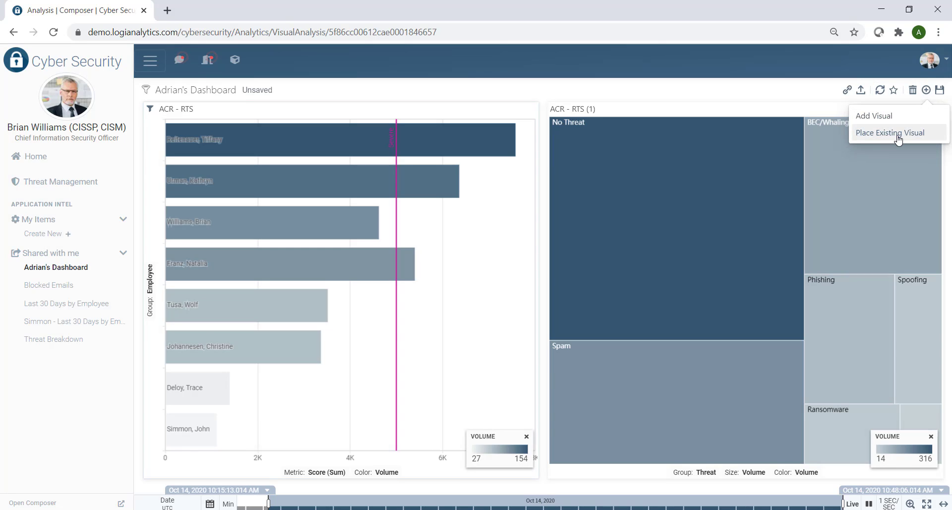
click(896, 134)
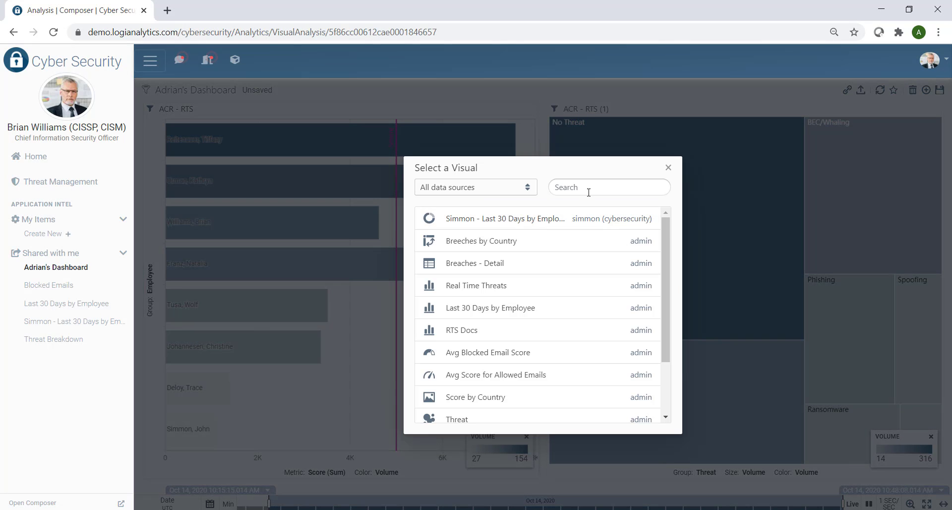
text(Country)
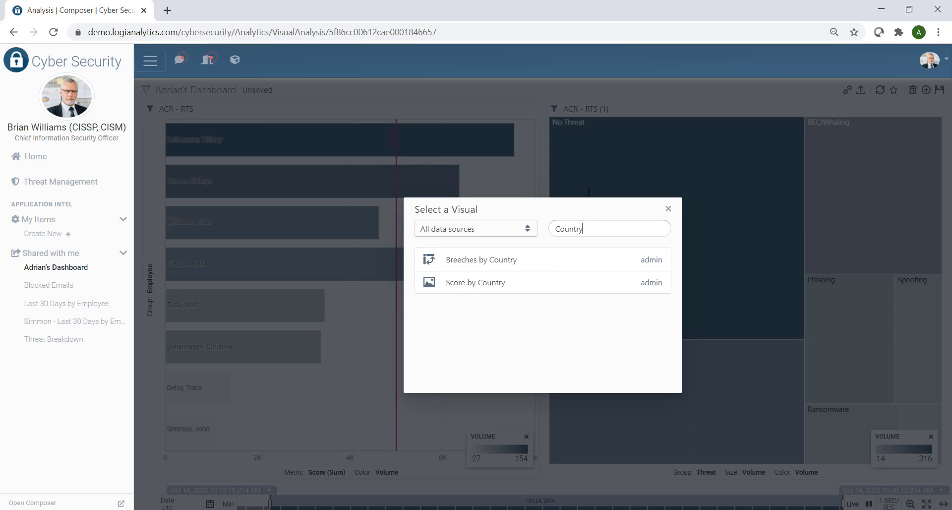
click(567, 268)
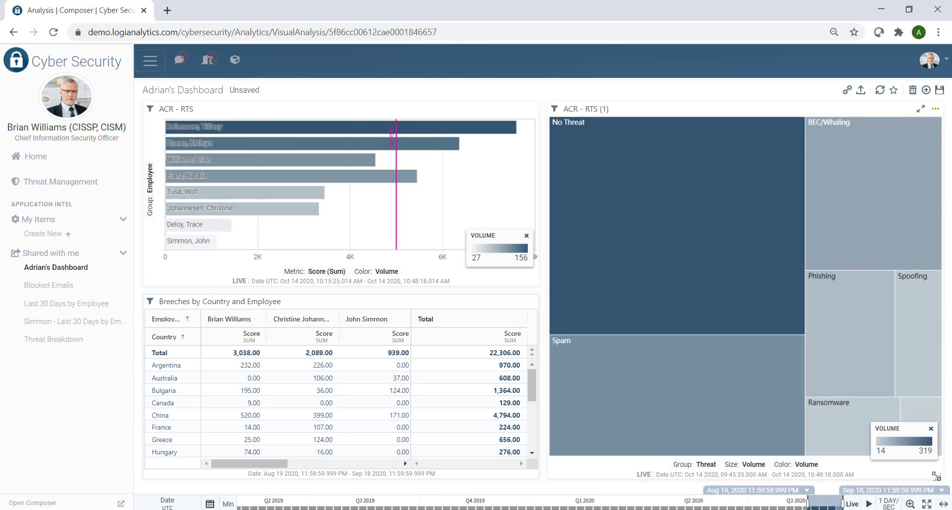
drag(936, 476, 911, 283)
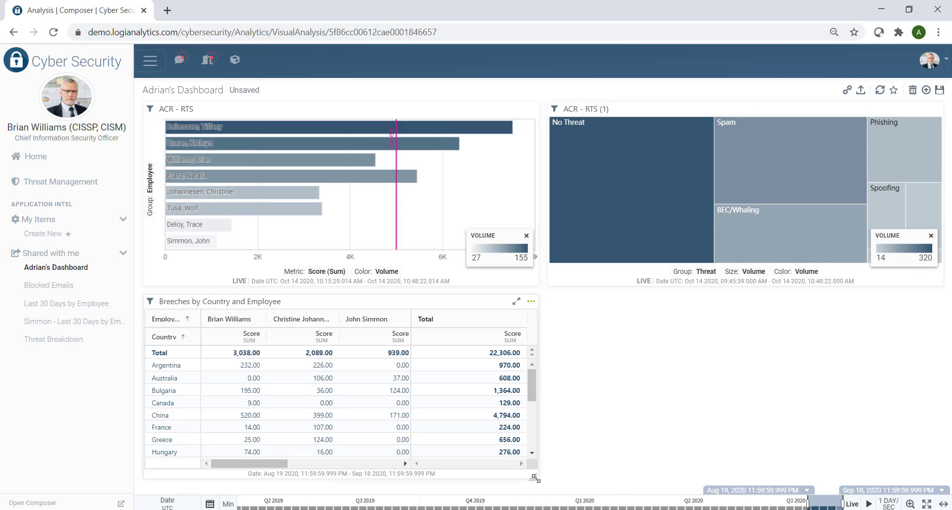
drag(535, 478, 934, 474)
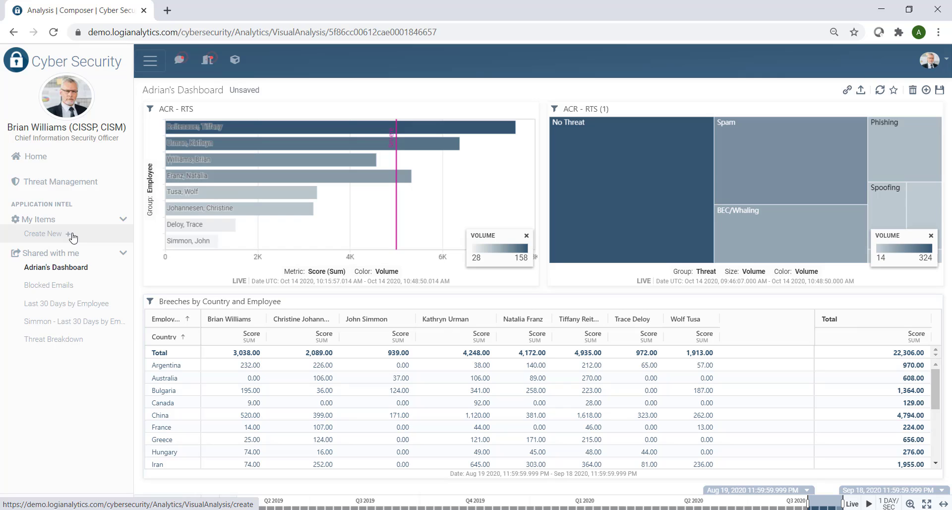
Create a new dashboard, discarding the unsaved changes, and add a Bars visual from the Historical Email Data source.
click(71, 234)
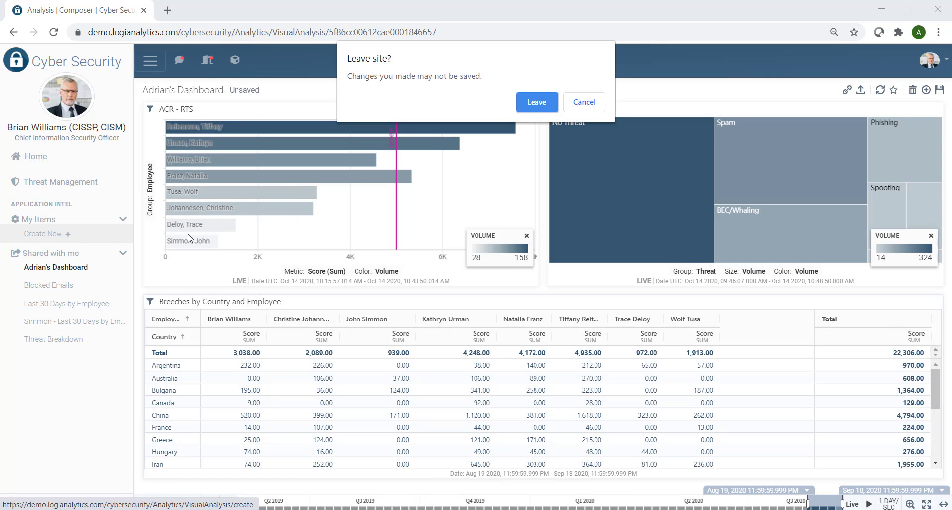
click(542, 102)
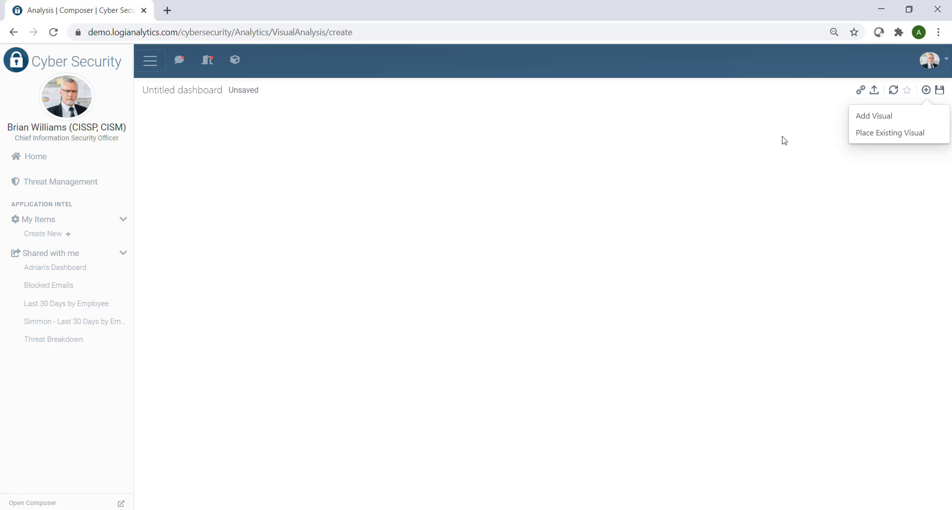
click(926, 94)
click(926, 91)
click(892, 119)
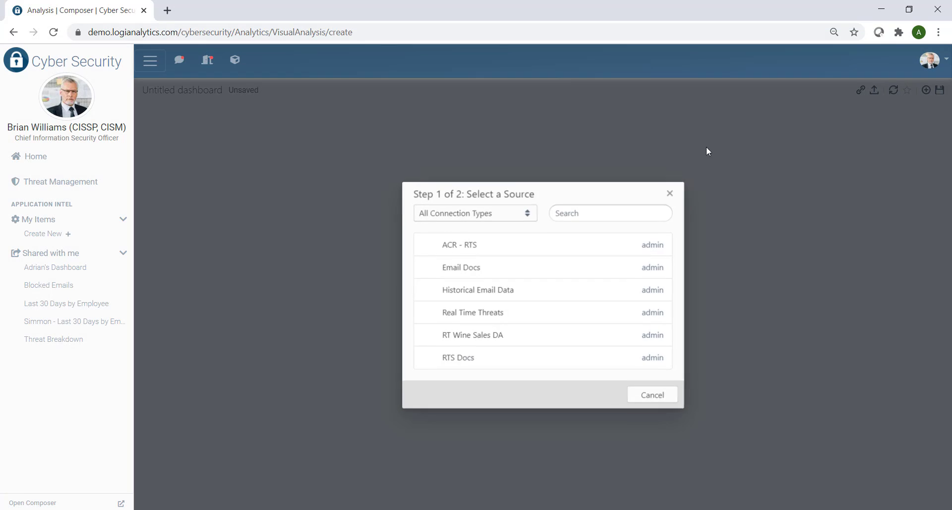
click(513, 290)
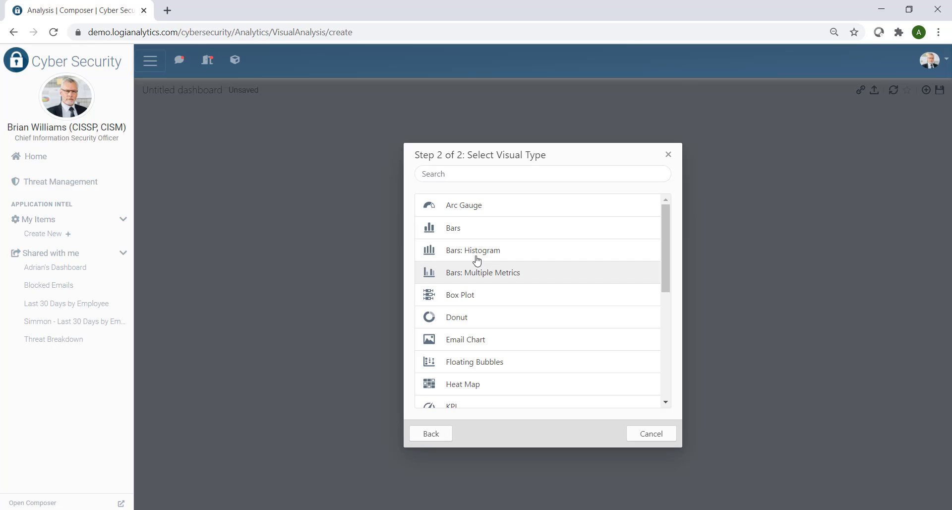
click(481, 231)
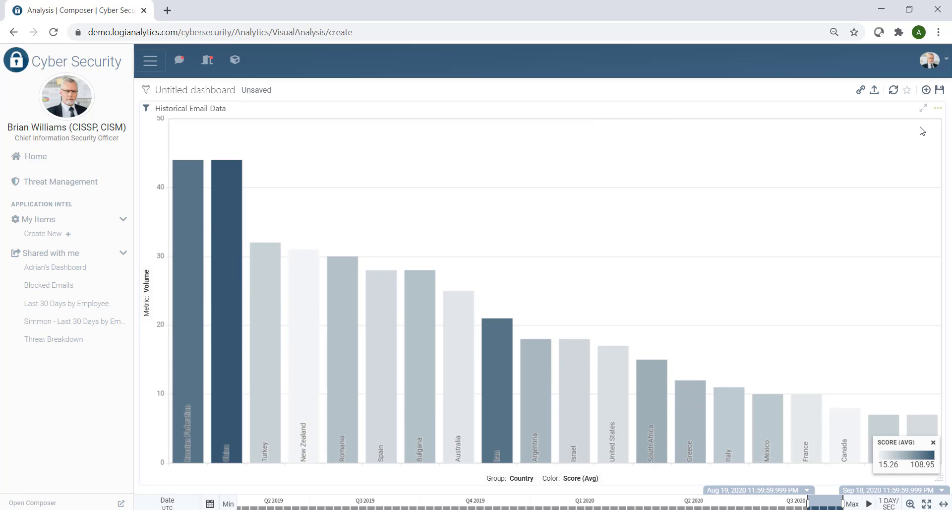
Add a Donut visual from the Historical Email Data source to the new dashboard.
click(926, 89)
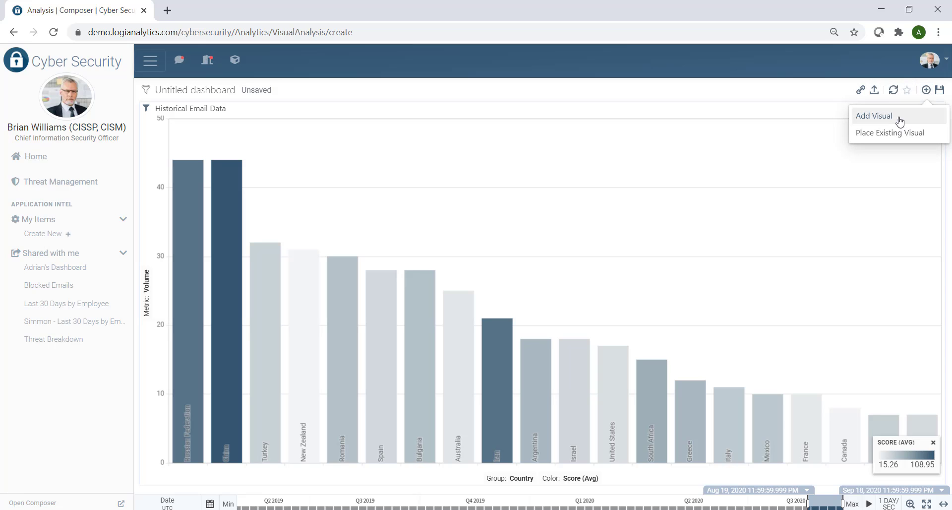
click(899, 118)
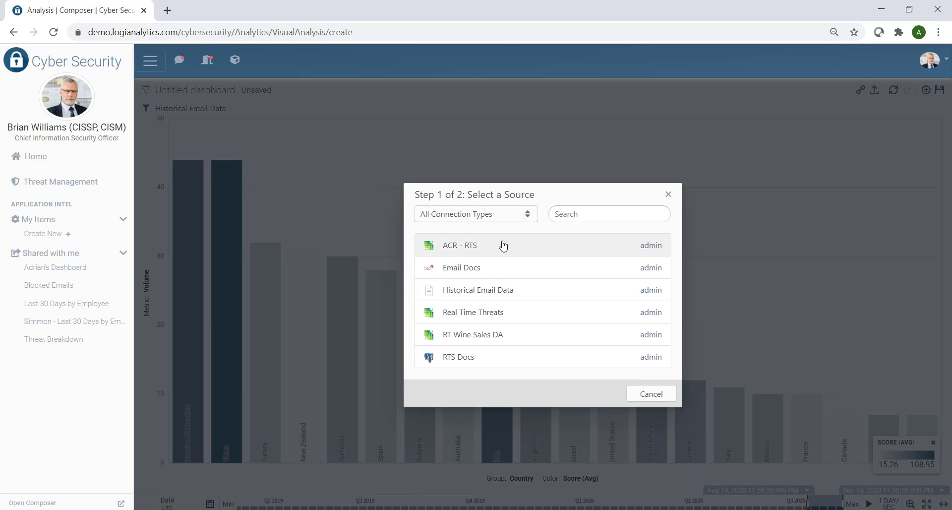
click(496, 291)
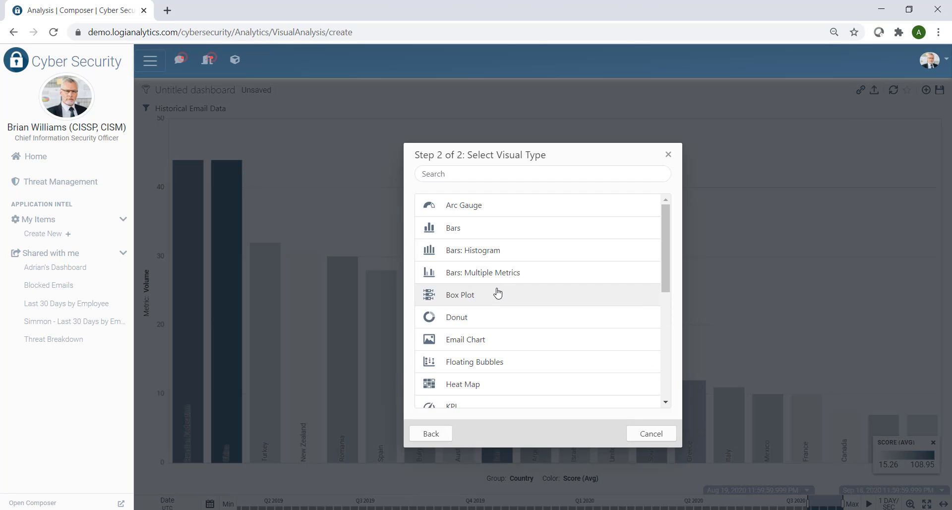
click(531, 319)
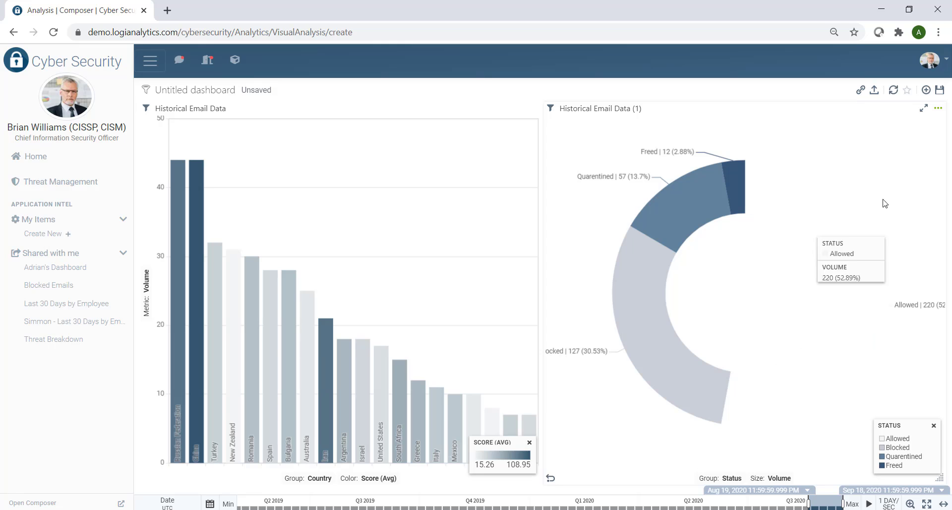
Add a pivot table visual from the Historical Email Data source to the new dashboard.
click(926, 89)
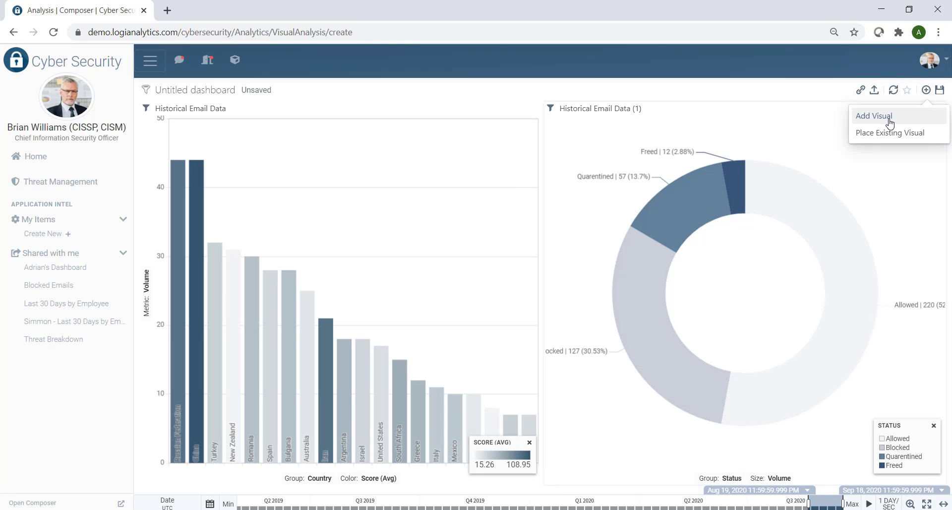
click(889, 121)
click(573, 290)
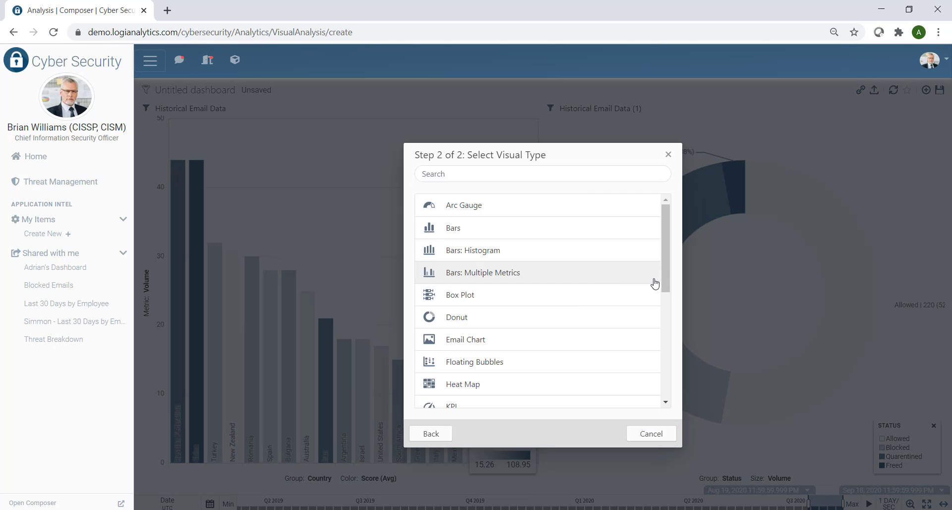
drag(667, 260, 655, 362)
click(587, 339)
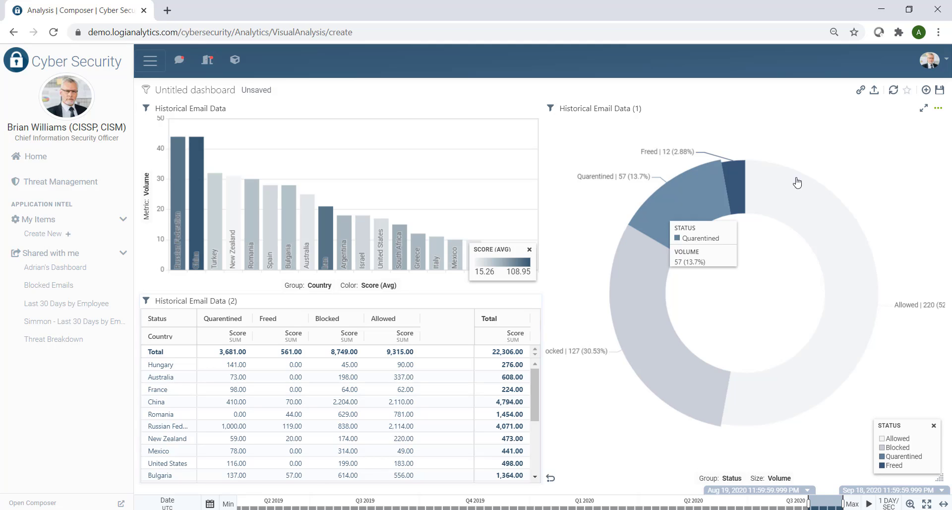
Log out of the Cyber Security application and sign back in as the preselected Chief Information Security Officer.
click(930, 60)
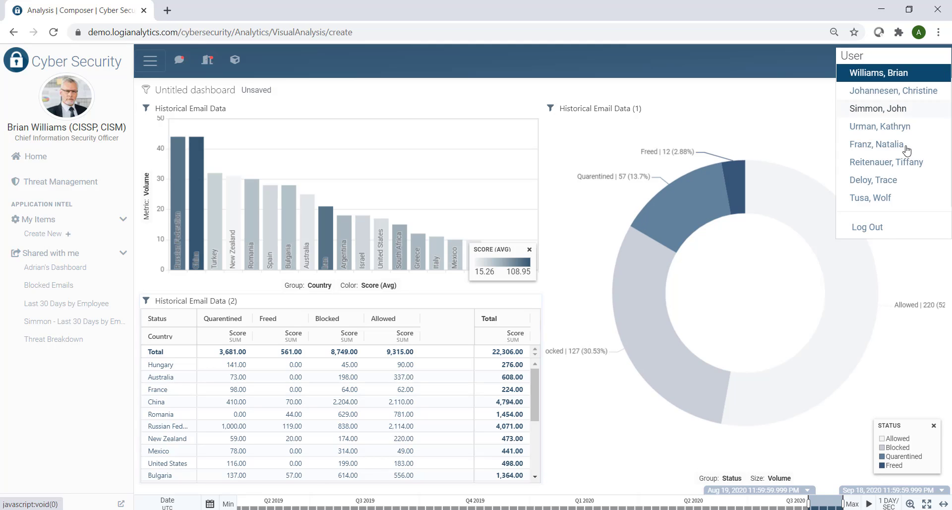
click(874, 229)
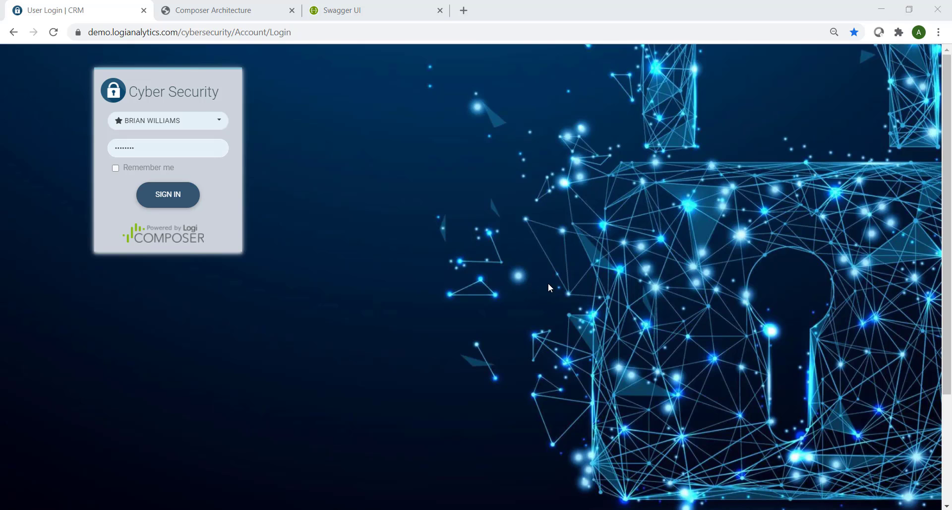
click(172, 201)
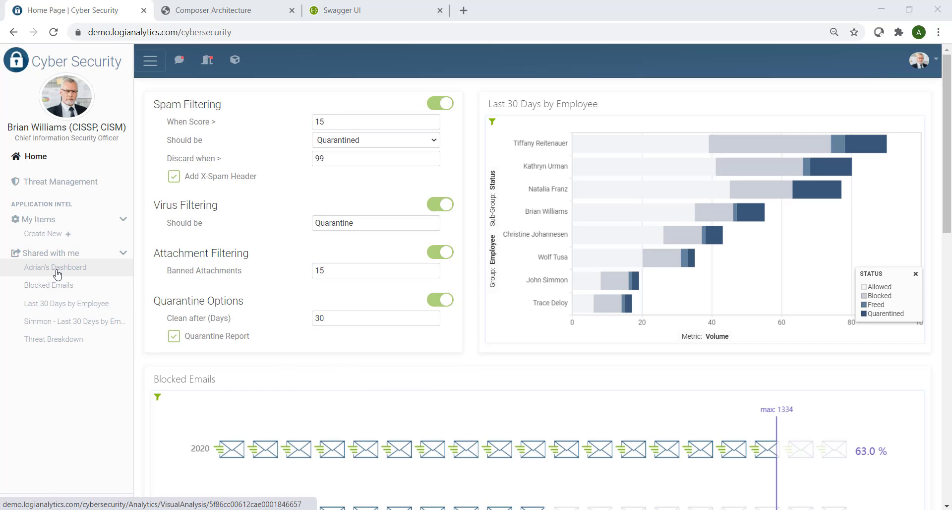
Open the first shared dashboard and add a Packed Bubbles visual from the Email Docs source.
click(58, 272)
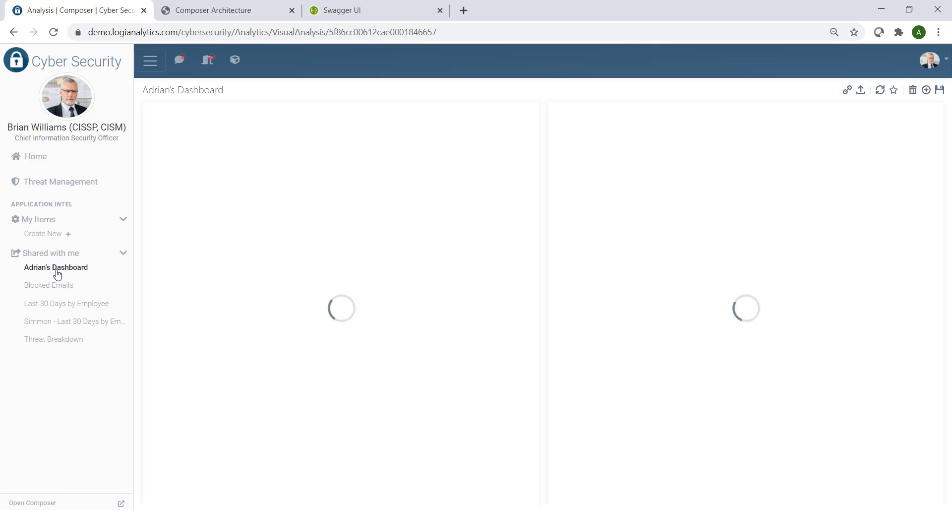
click(925, 89)
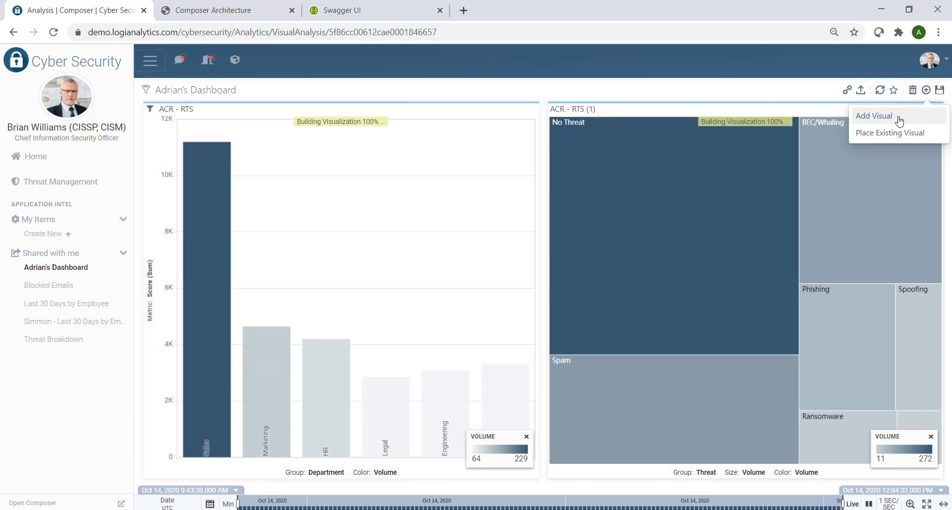
click(891, 115)
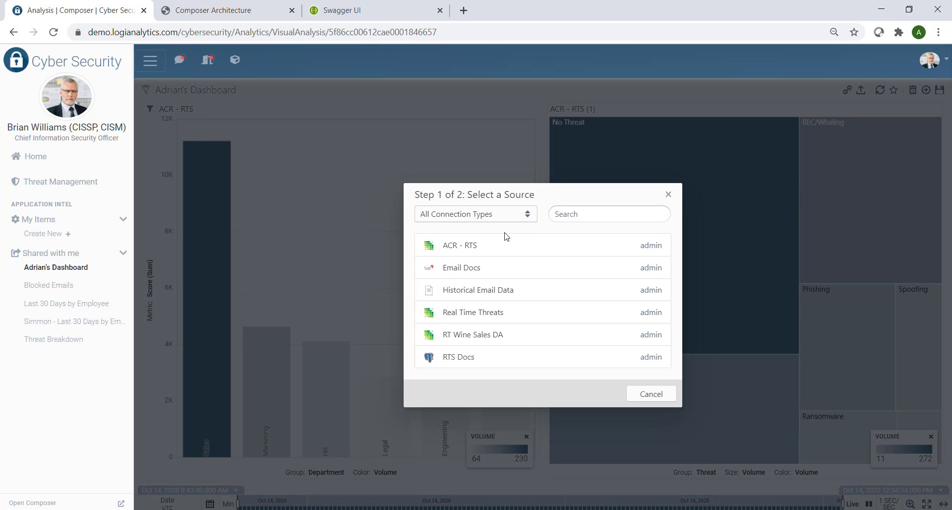
click(499, 267)
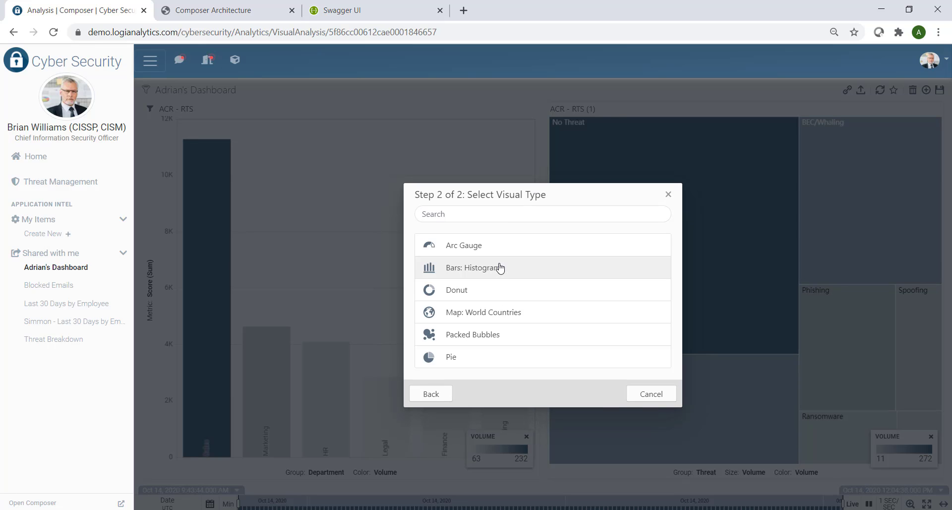
click(514, 344)
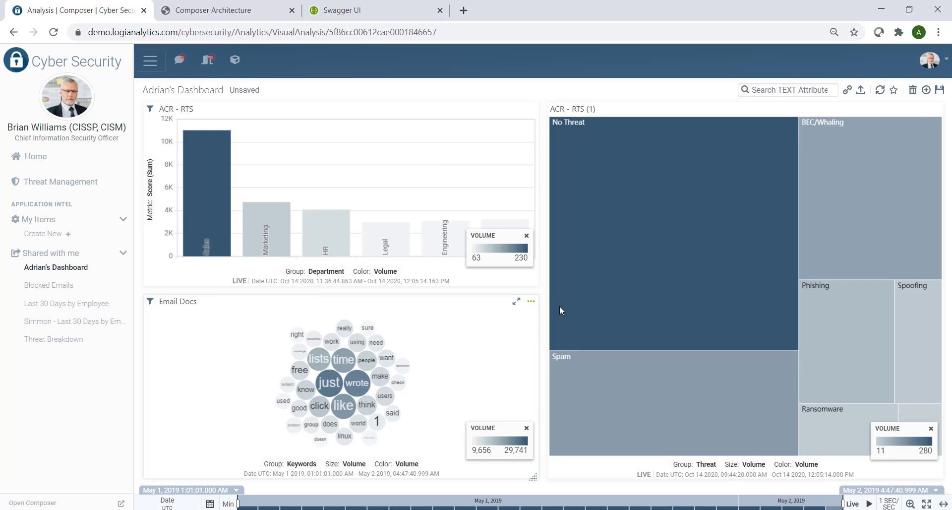
Create a cross-source link named Country on the dashboard and add the Country field of the Email Docs source to it.
click(847, 92)
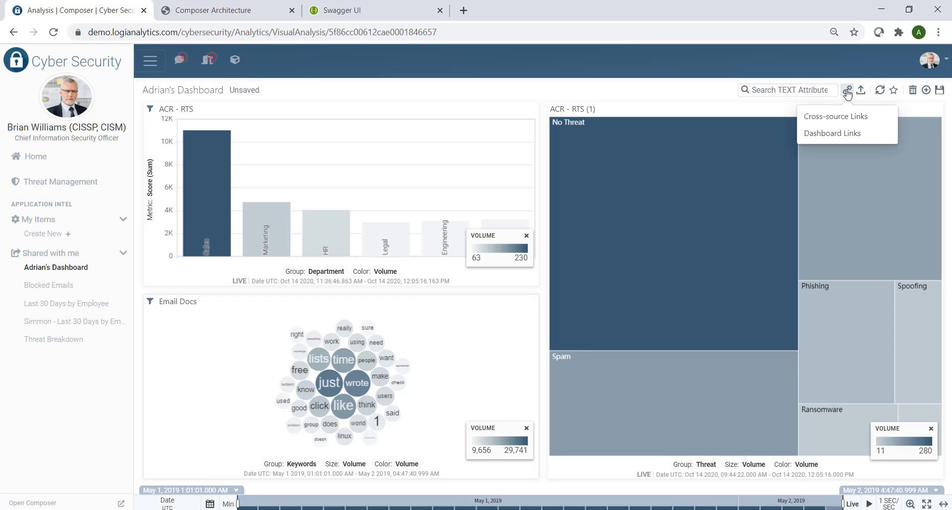
click(841, 123)
click(431, 163)
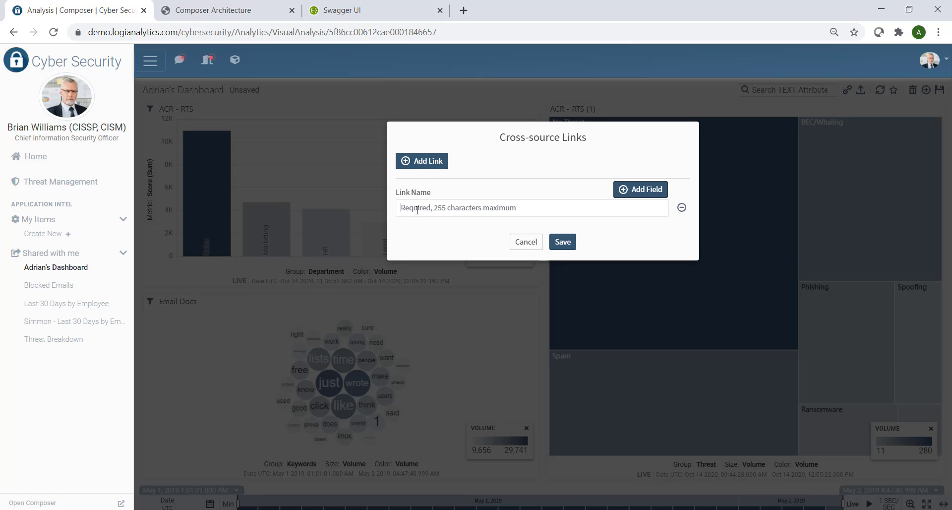
text(Country)
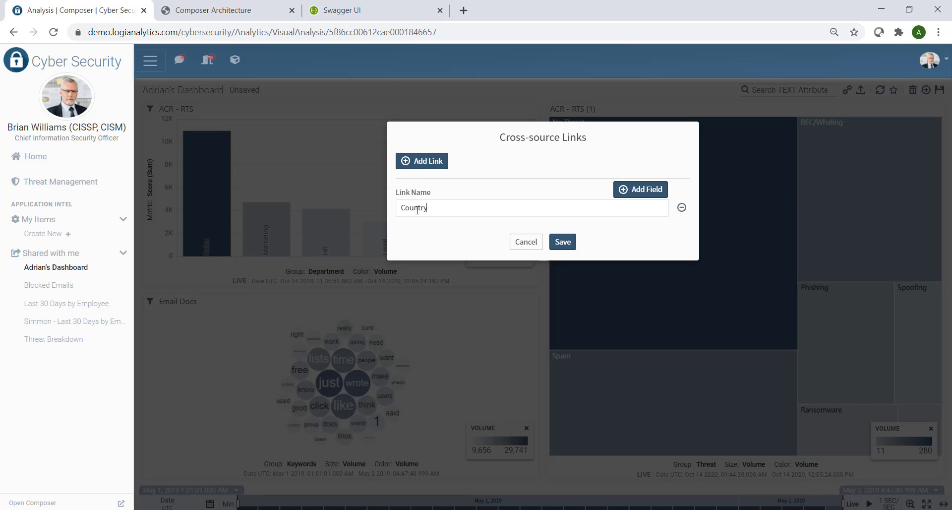
click(632, 190)
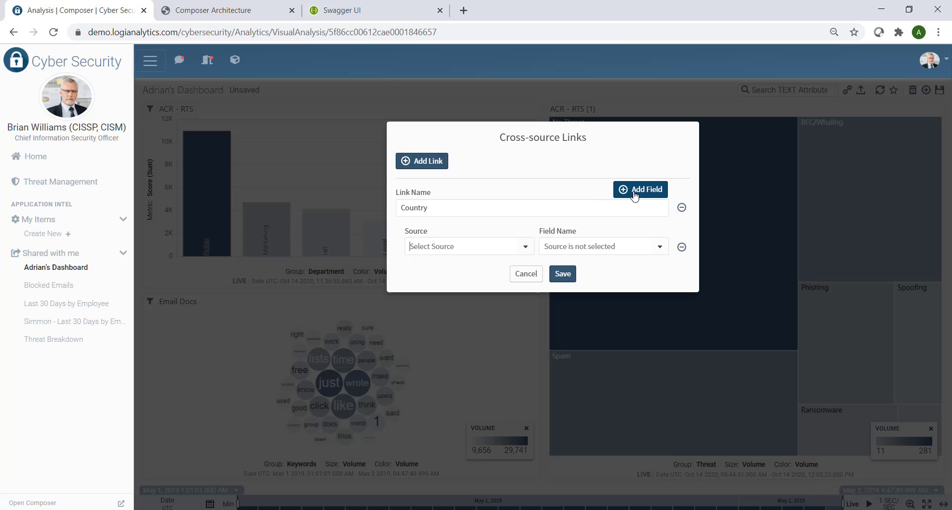
click(496, 250)
click(453, 265)
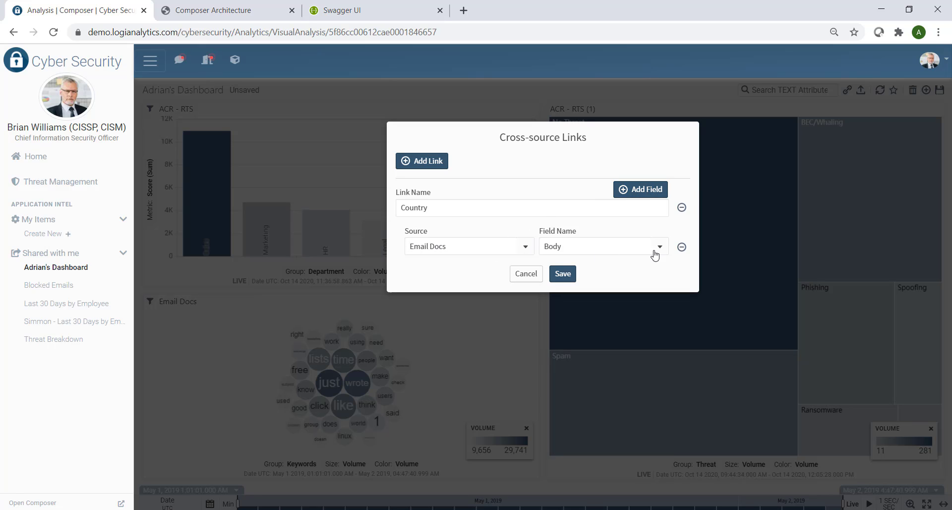
click(635, 251)
click(562, 298)
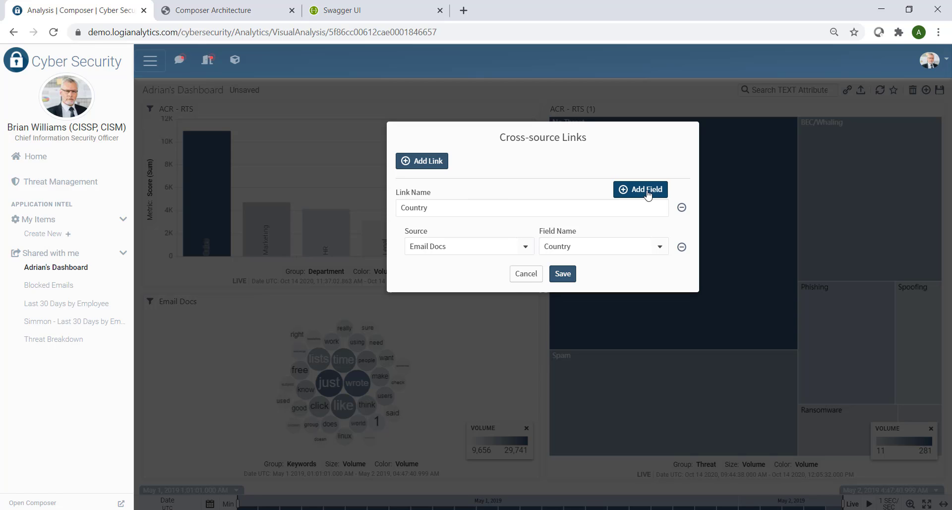
Add the ACR - RTS source's Country field to the Country link and save the cross-source links.
click(629, 189)
click(434, 277)
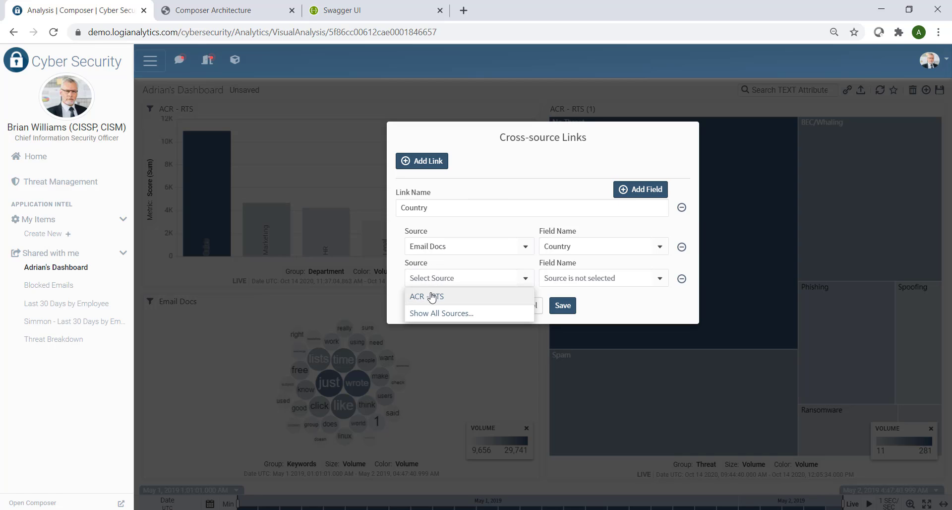
click(433, 294)
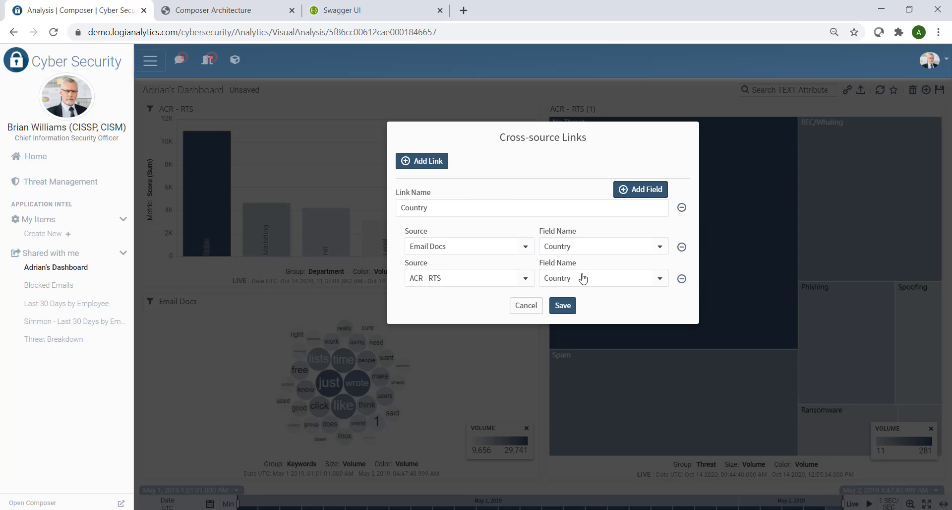
click(562, 304)
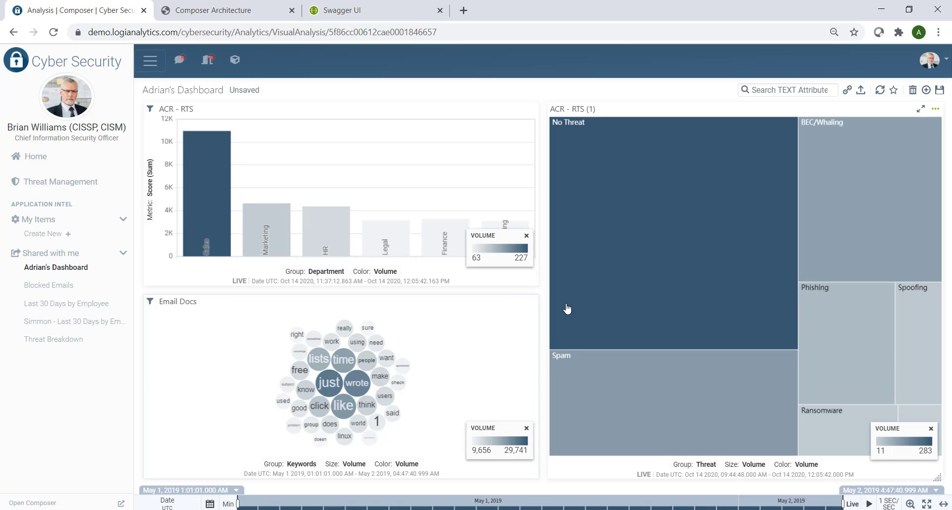
Group the ACR - RTS bar chart by Country and filter the ACR - RTS (1) and Email Docs visuals by the tallest bar's country.
click(313, 272)
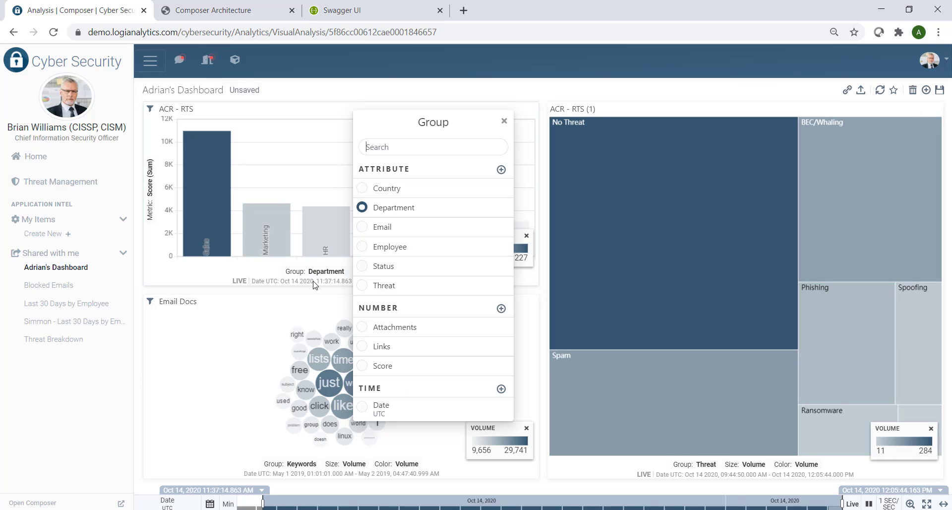
click(367, 192)
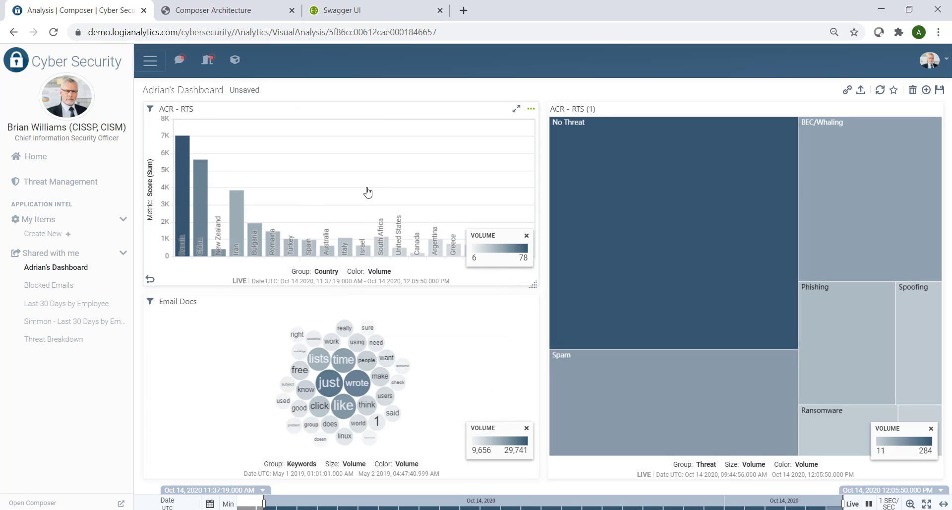
click(182, 220)
click(167, 200)
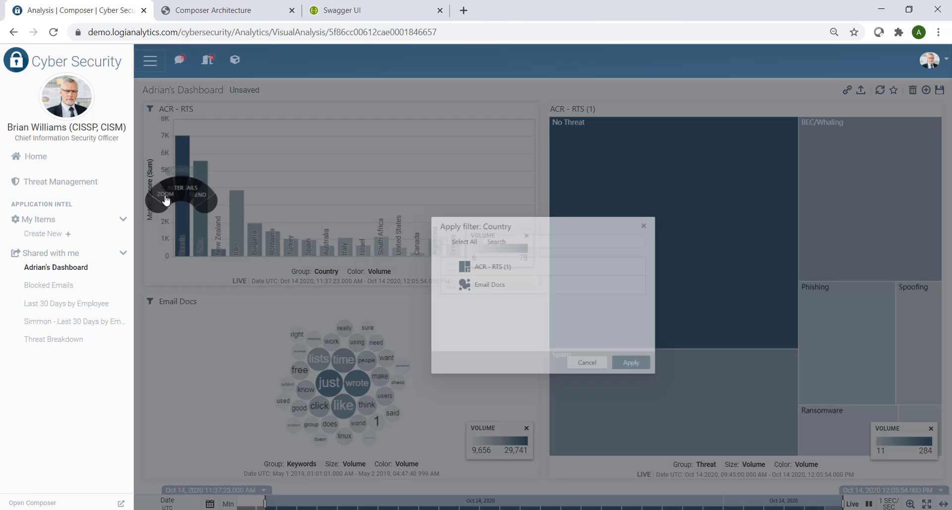
click(418, 229)
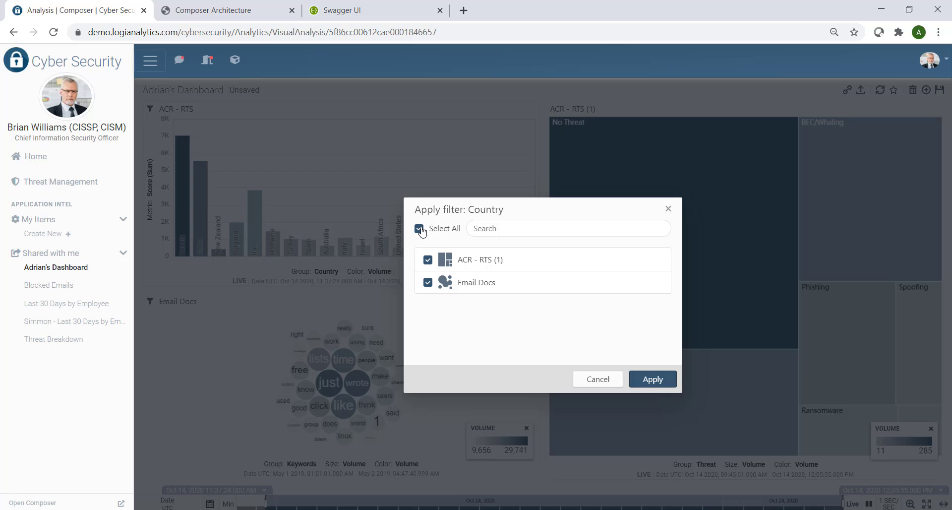
click(652, 379)
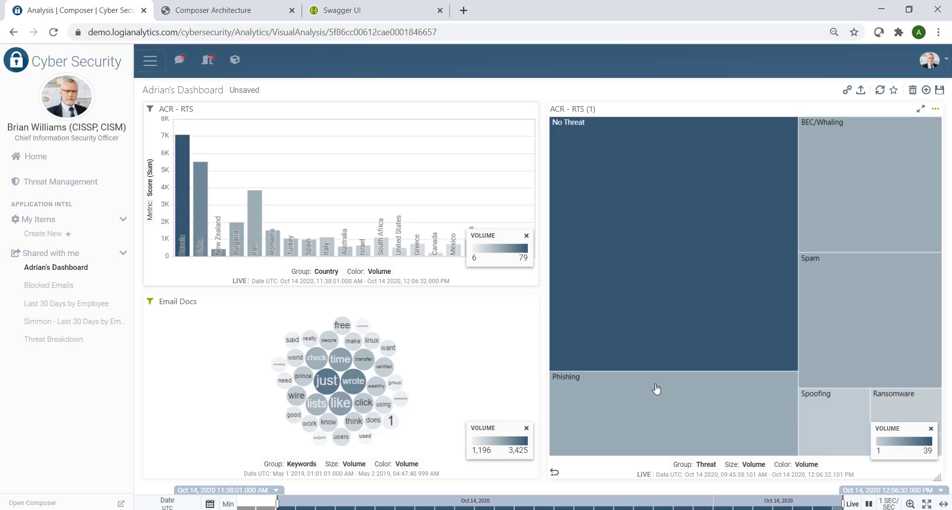
Select the Email Docs visual and search its text attributes for "Money".
click(453, 302)
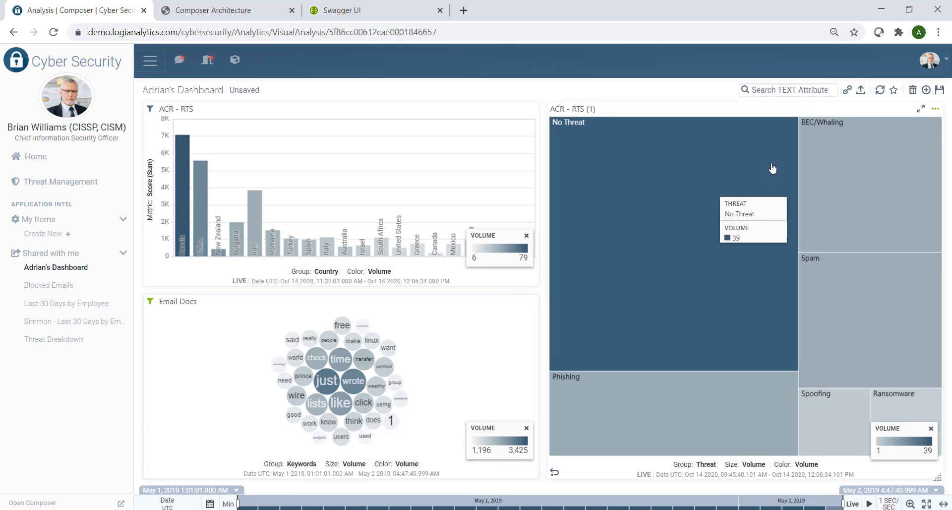
click(775, 90)
text(Money)
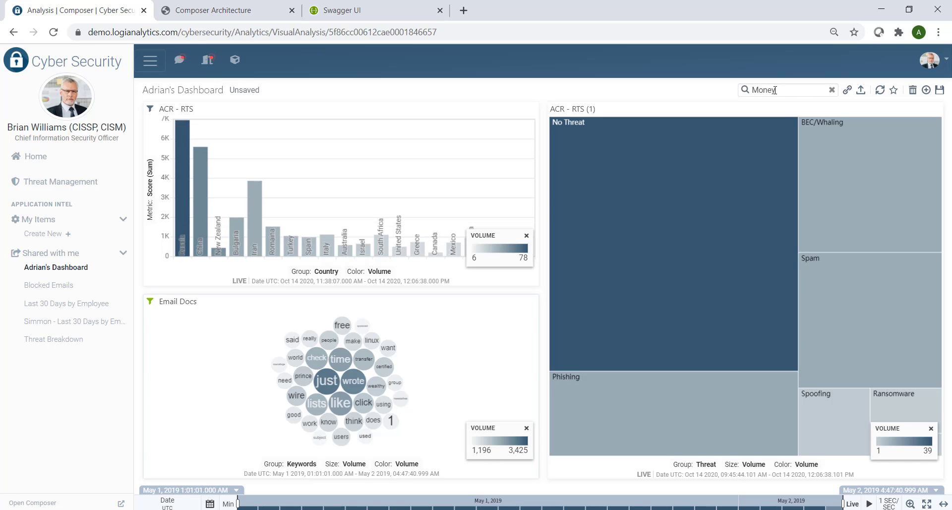
key(Return)
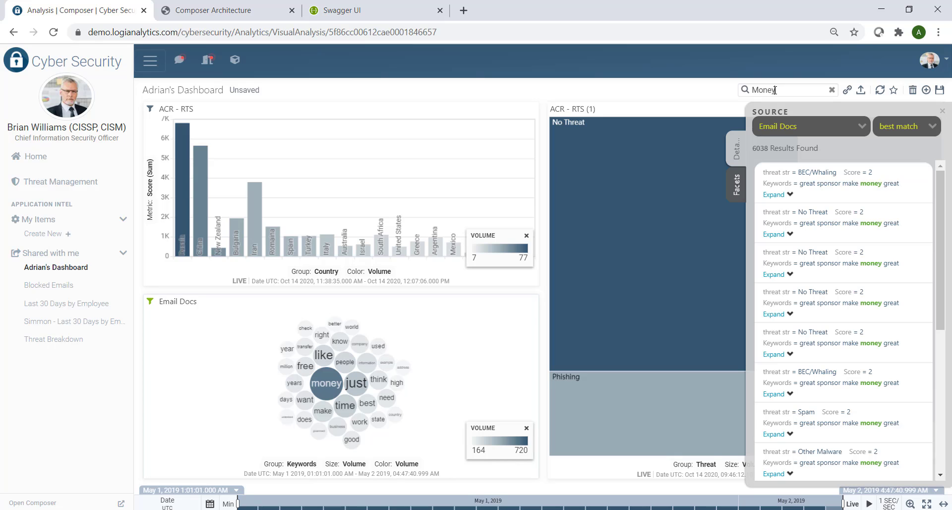
Switch to the Composer Architecture page to examine the architecture diagram.
click(214, 10)
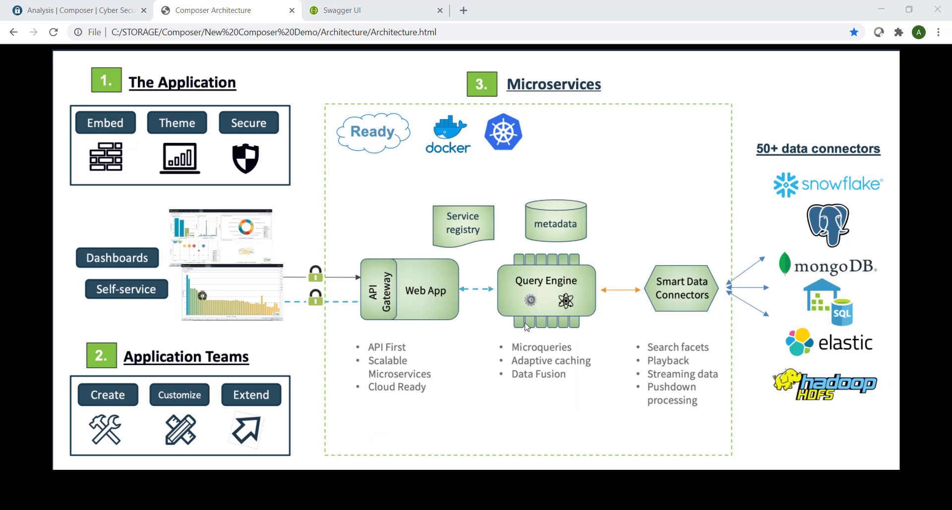